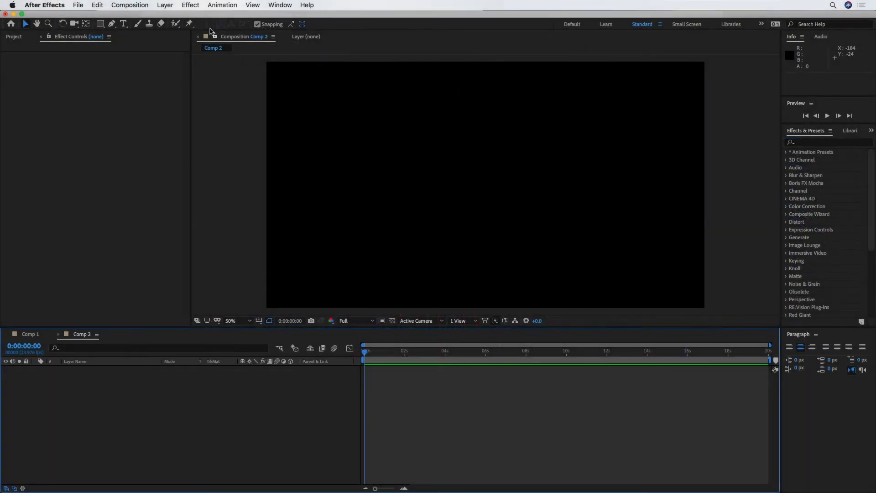
Add a black solid layer to Comp 2 and apply the Particular effect to it.
left_click(164, 5)
mouse_move(173, 16)
left_click(282, 25)
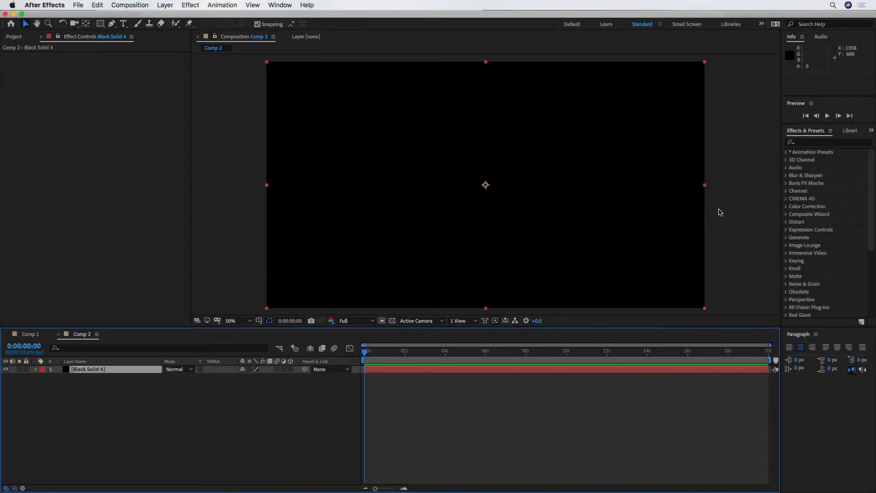
left_click(824, 143)
type("particu")
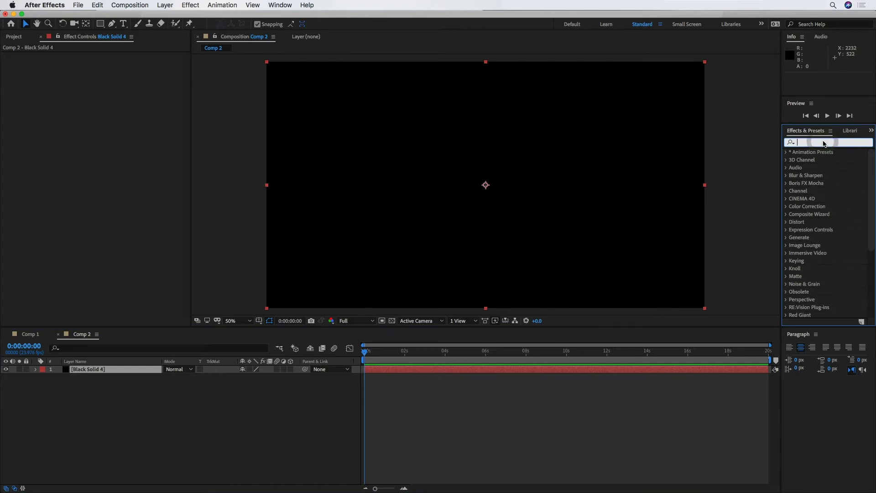
left_click_drag(816, 161, 560, 211)
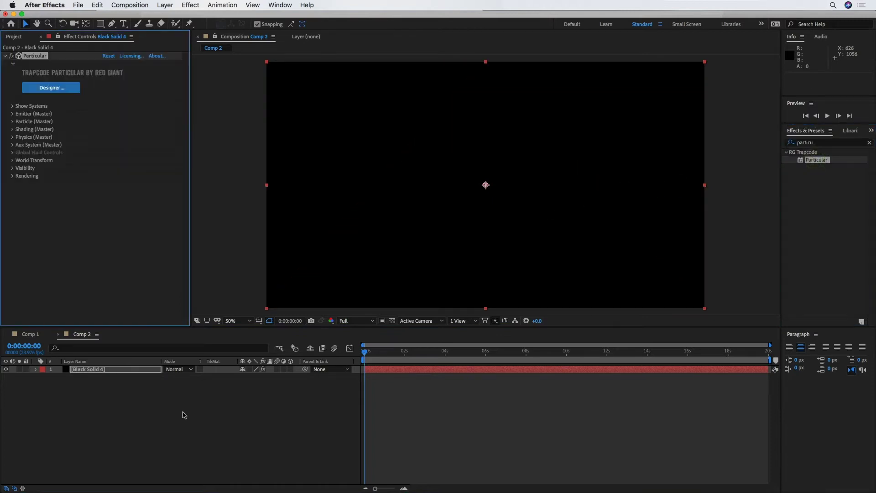
Create a point light named Emitter and reveal its Position property in the timeline.
left_click(165, 5)
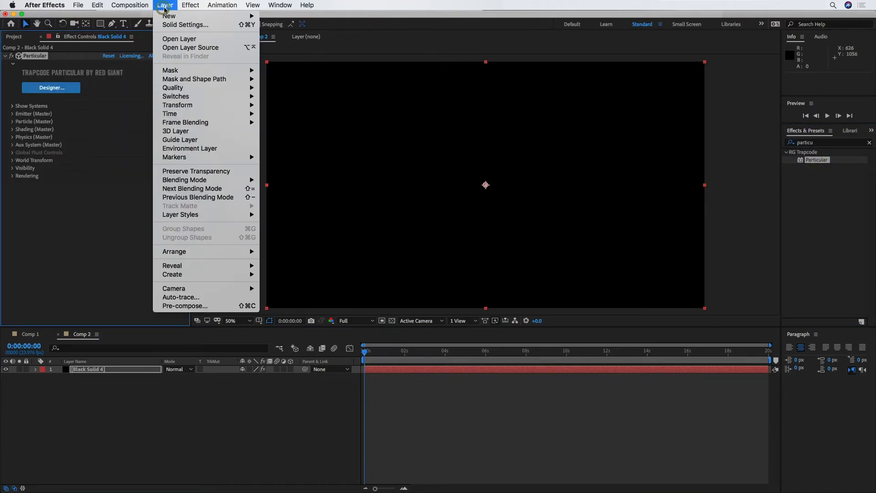
type("Emitter")
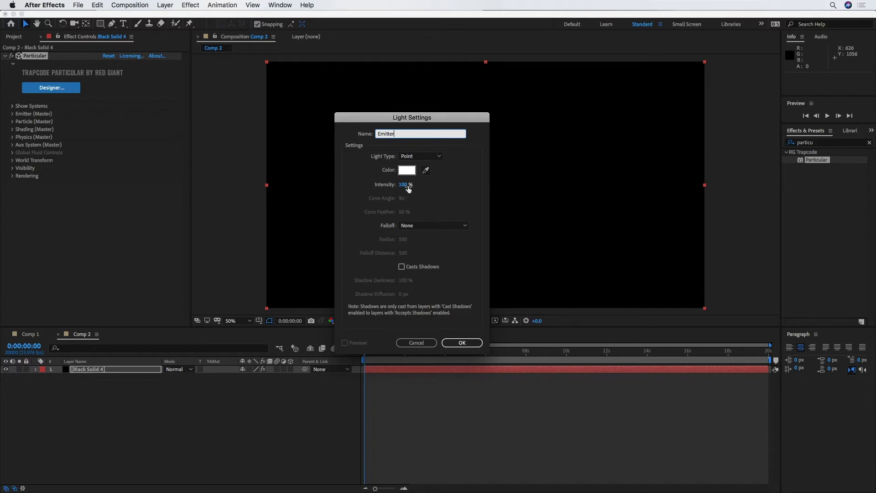
left_click(462, 342)
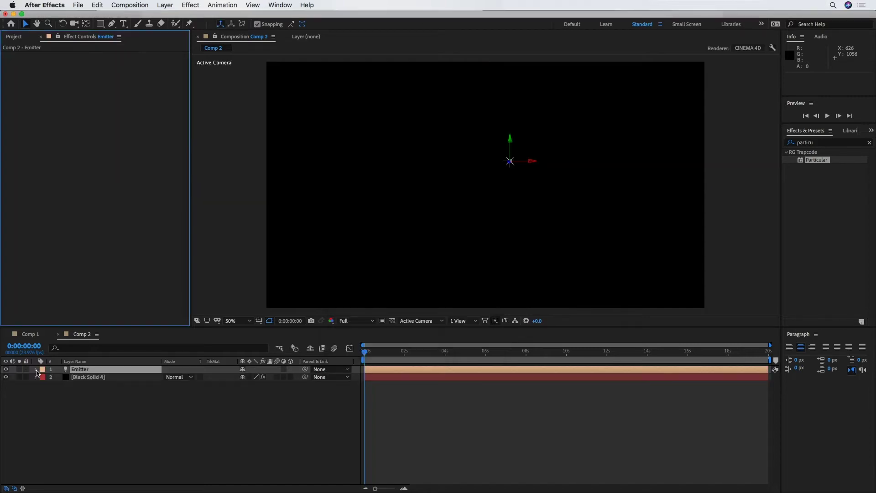
left_click(37, 370)
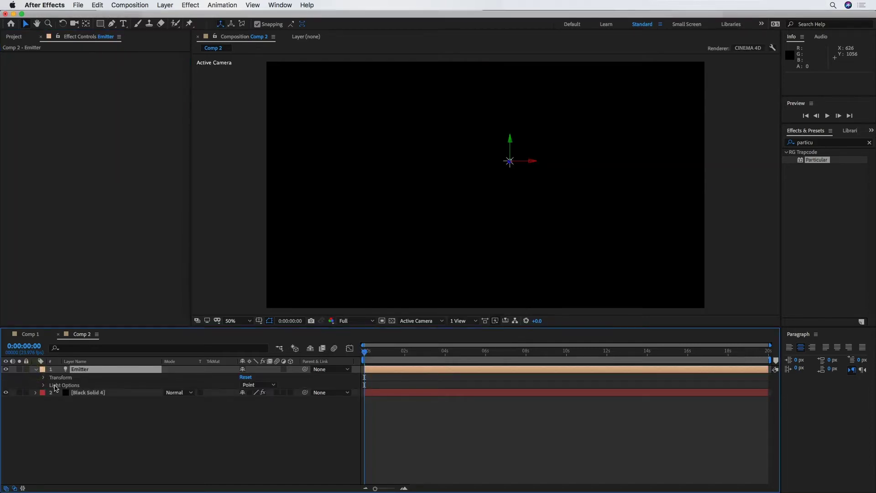
left_click(45, 378)
Rename the black solid layer as Launch.
left_click(92, 401)
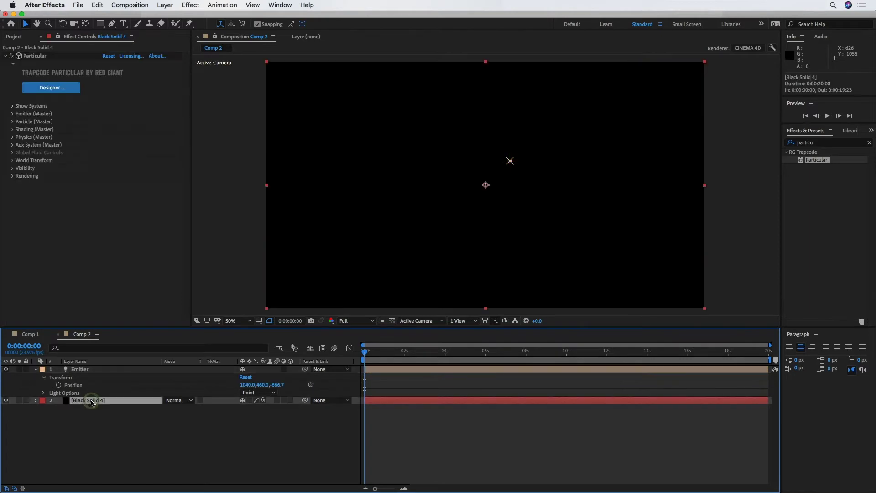
key("Return")
type("Launch")
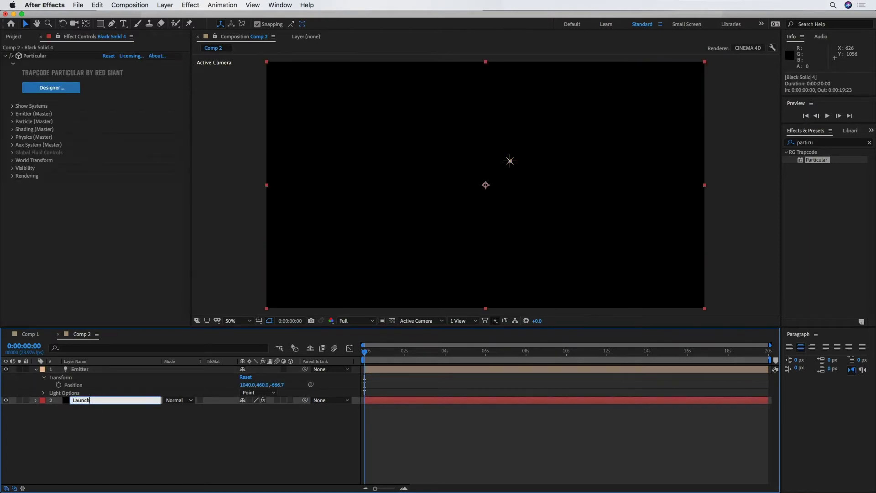
key("Return")
Add Position keyframes to the Emitter light at 0:00 and 1:23.
left_click(96, 369)
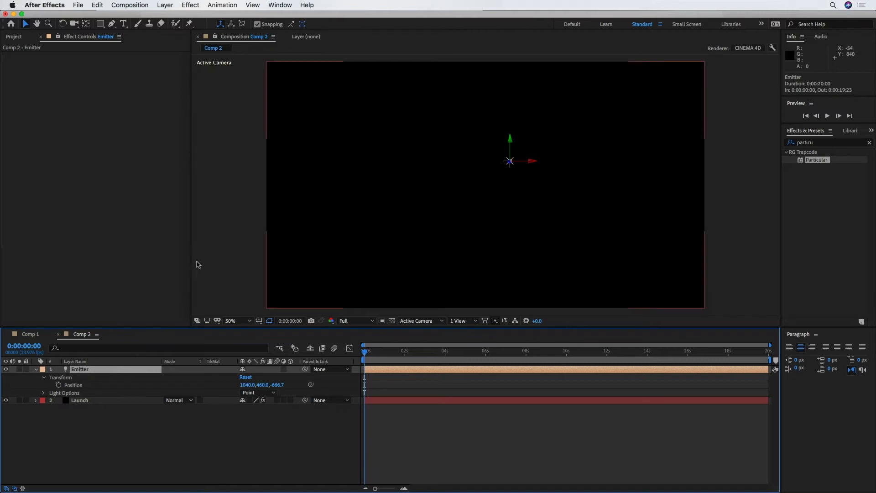
left_click(59, 385)
left_click_drag(365, 355, 403, 352)
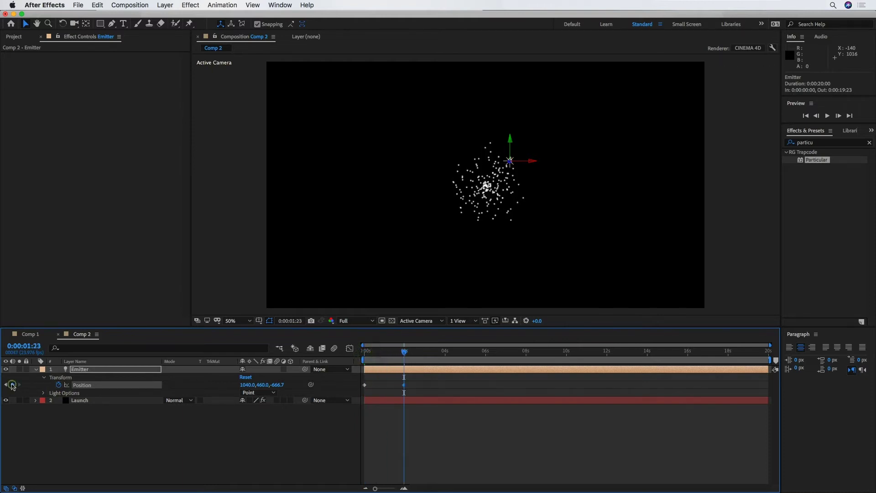
left_click(12, 385)
Move the light at the first keyframe to about 914, 956 below the frame and bend its motion path into a smooth rising curve.
left_click(7, 386)
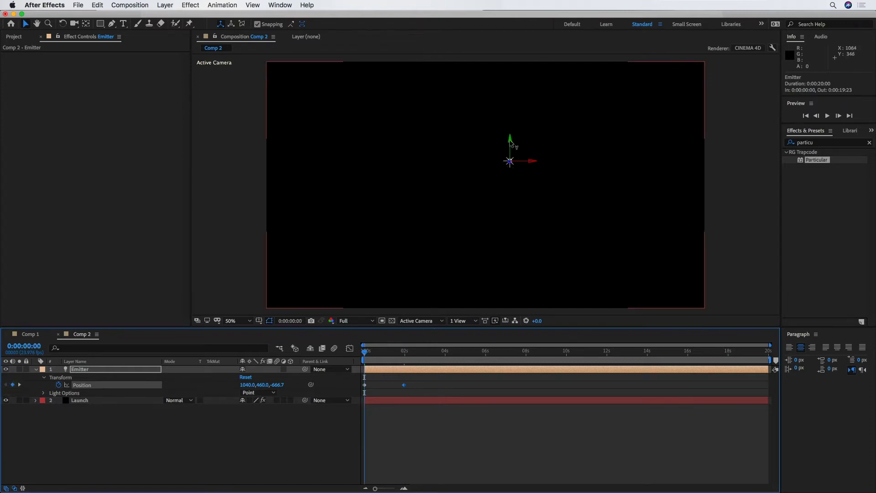
left_click_drag(510, 141, 474, 206)
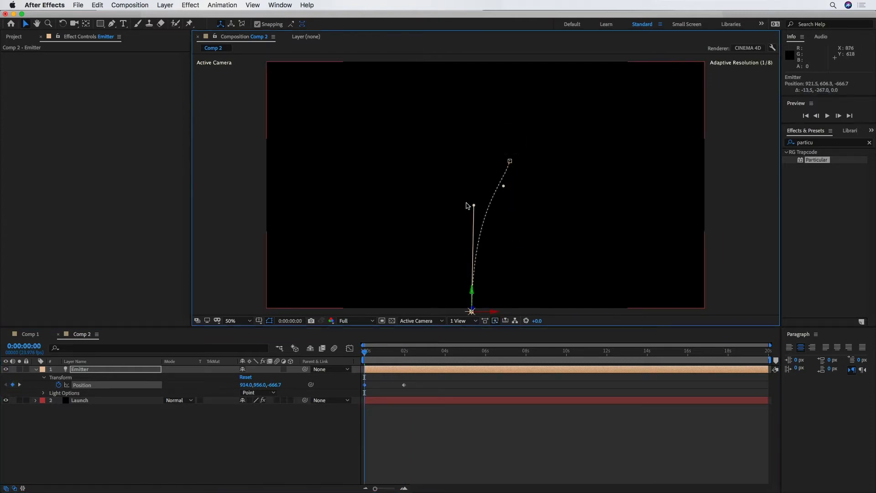
left_click_drag(505, 189, 478, 215)
mouse_move(360, 354)
left_mouse_down()
mouse_move(408, 355)
mouse_move(374, 359)
left_mouse_up()
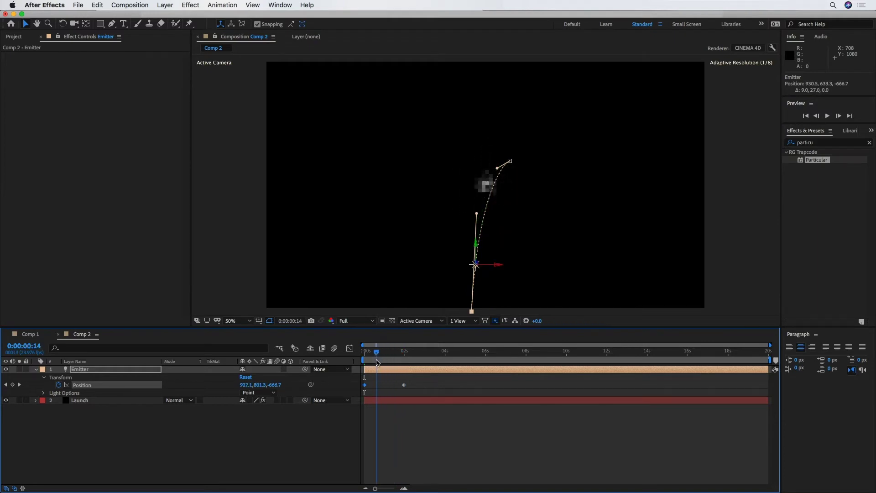
Set the Launch layer's Particular Emitter Type to Light(s) and scrub the timeline to 2:22.
left_click(89, 401)
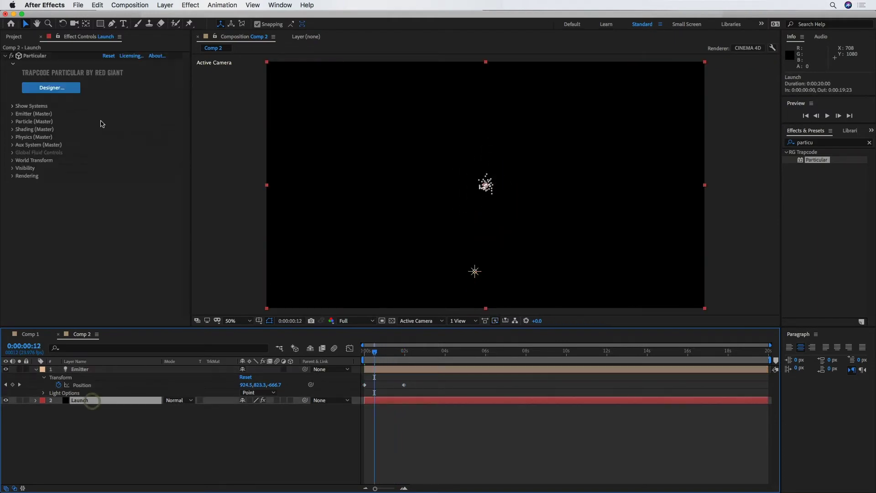
left_click(12, 114)
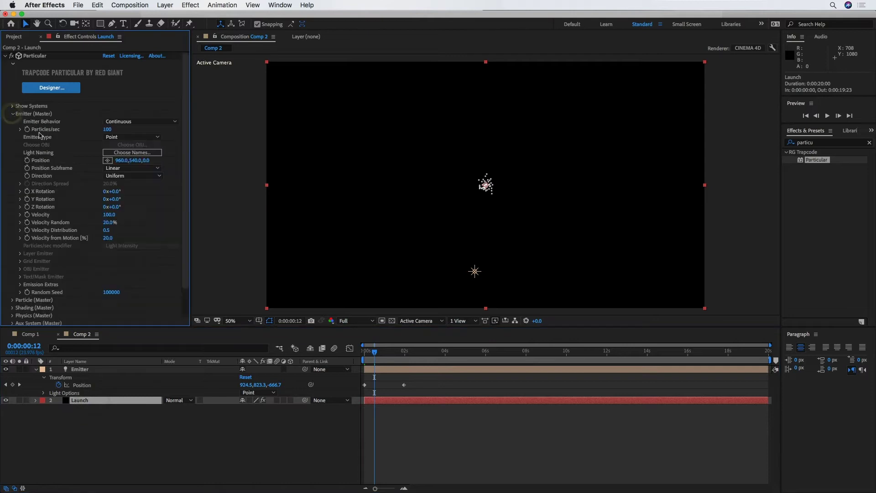
left_click(156, 139)
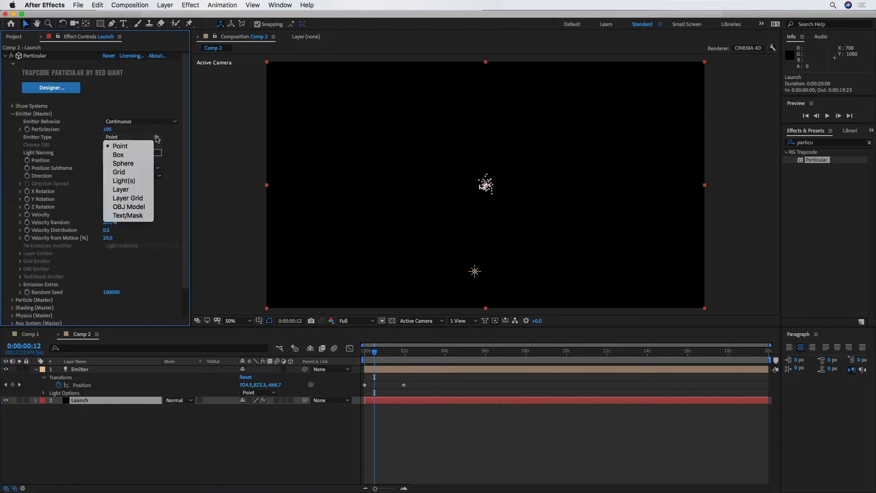
left_click(130, 186)
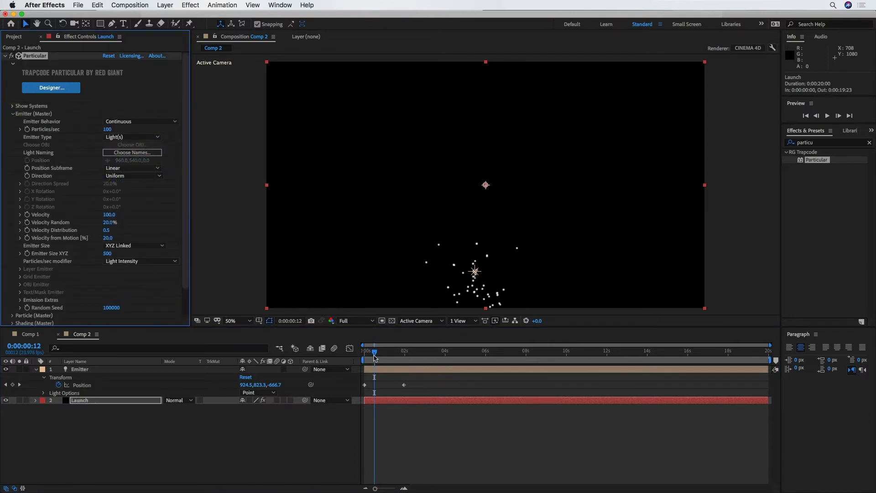
left_click_drag(375, 357, 423, 367)
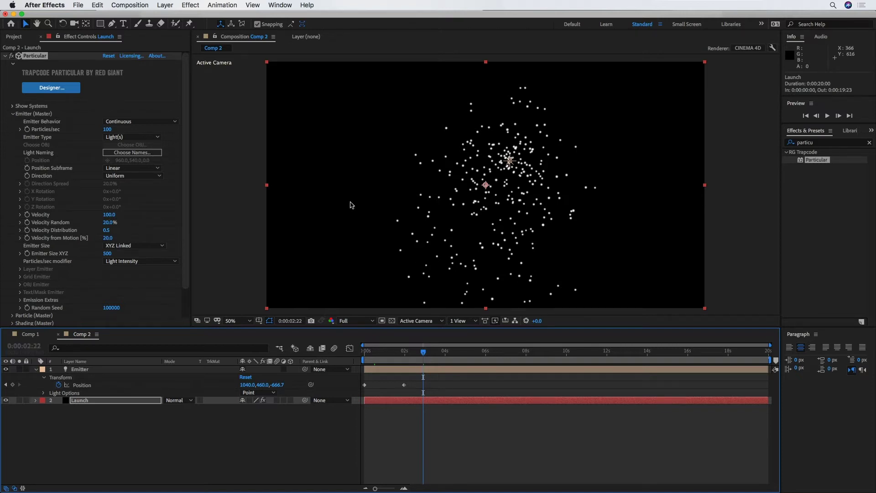
Set the Particular emitter's Velocity to 7, Emitter Size XYZ to 0 and Velocity from Motion to 0.5.
left_click(109, 215)
type("7")
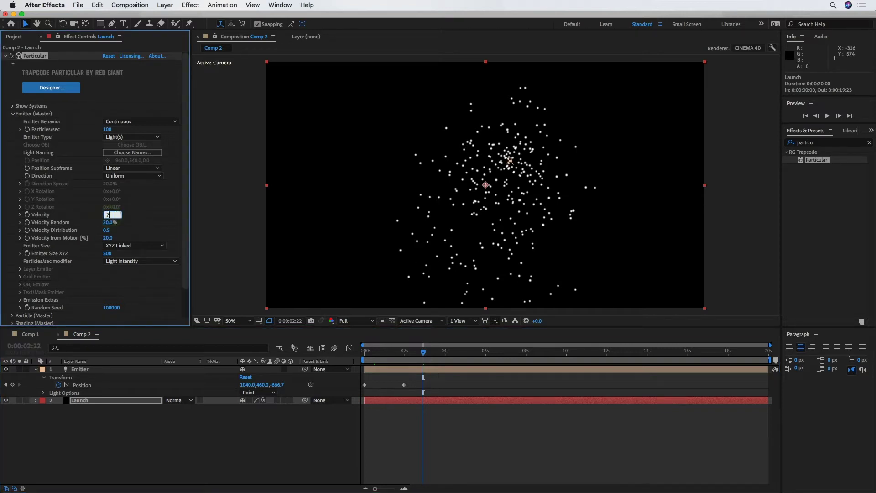
key("Return")
left_click(107, 254)
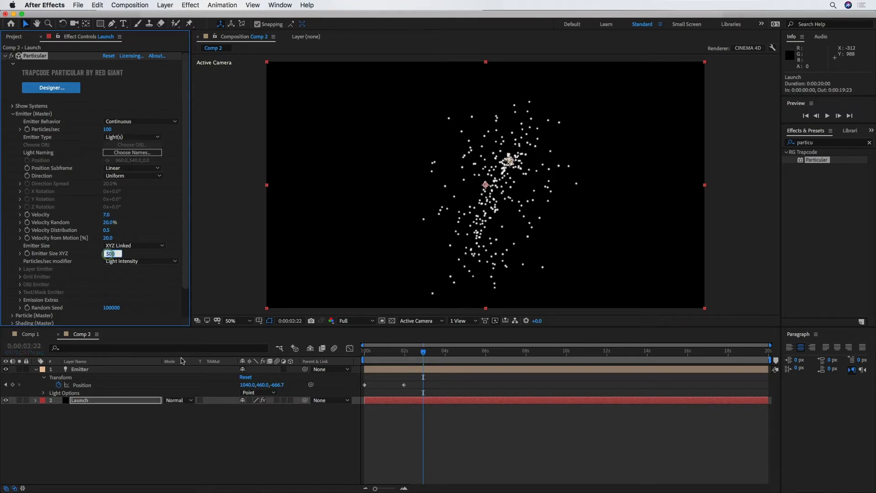
type("0")
key("Return")
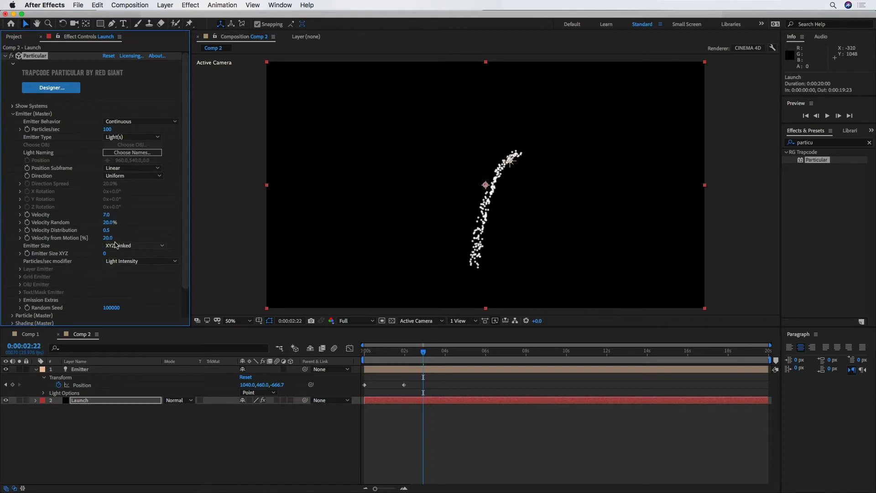
left_click(108, 237)
type(".5")
key("Return")
left_click(14, 113)
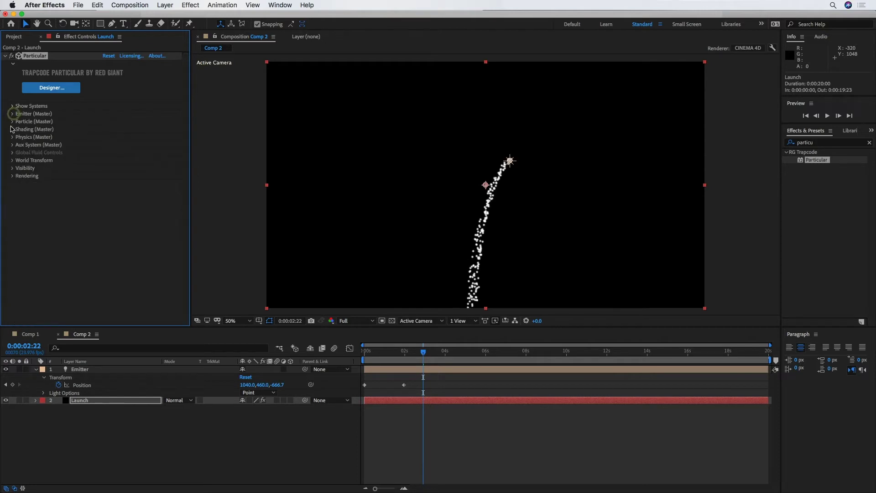
Set the main particles' Life to 0.5 seconds and Size to 1.
left_click(13, 122)
left_click(107, 129)
type(".5")
key("Return")
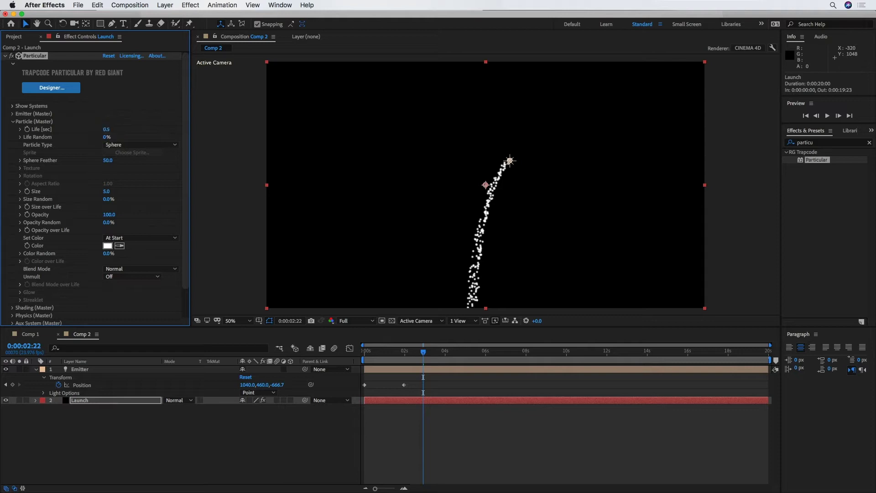
left_click(396, 351)
left_click(106, 192)
type("1")
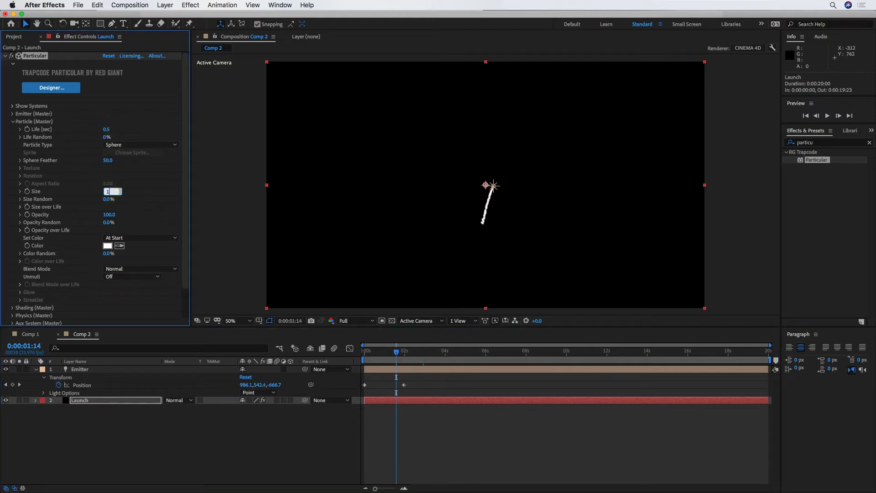
key("Return")
mouse_move(396, 351)
left_mouse_down()
mouse_move(383, 356)
mouse_move(398, 355)
left_mouse_up()
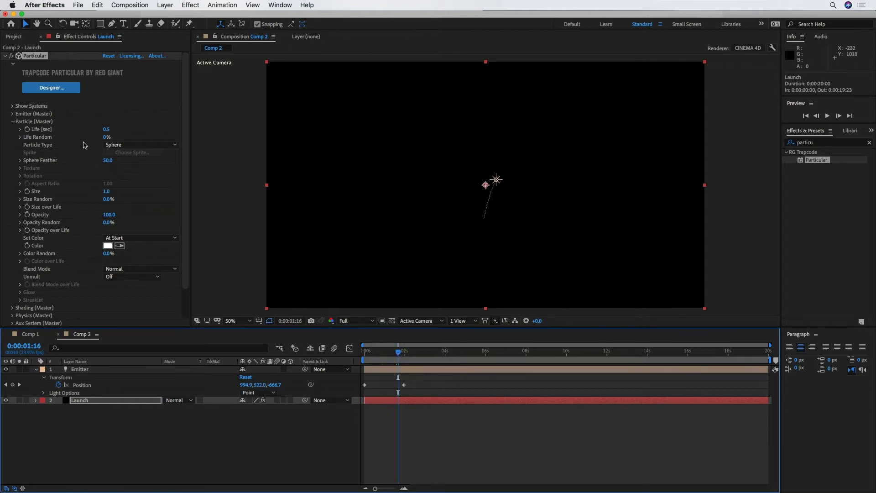
left_click(16, 122)
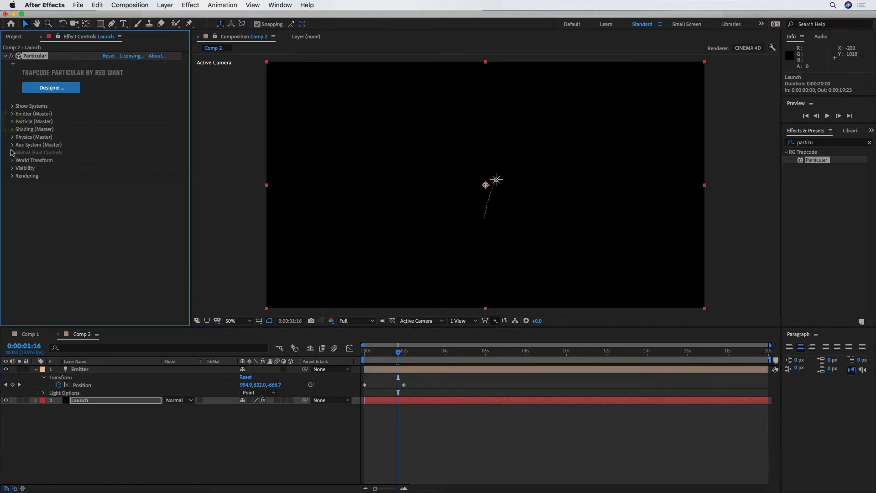
Set the Aux System to emit Continuously with a particle Size of 0.5, and preview the trail.
left_click(13, 145)
scroll(92, 182, "down", 2)
left_click(172, 112)
left_click(139, 138)
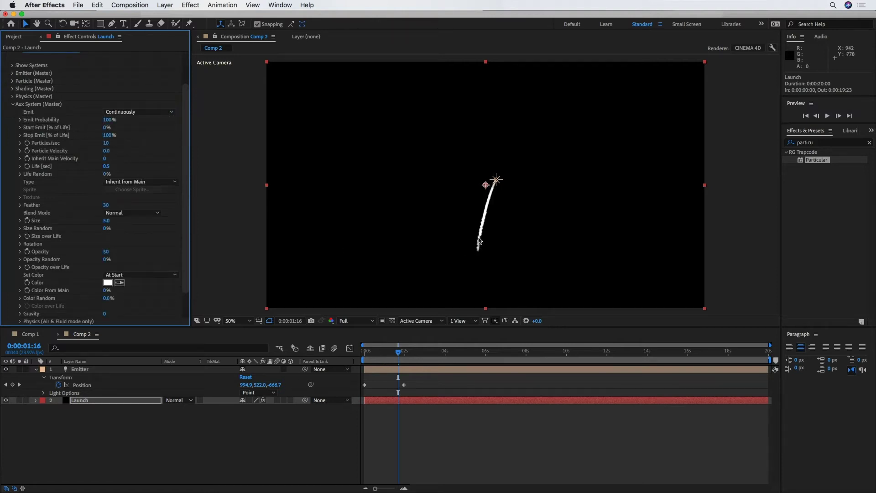
left_click(107, 221)
type(".5")
key("Return")
left_click(354, 390)
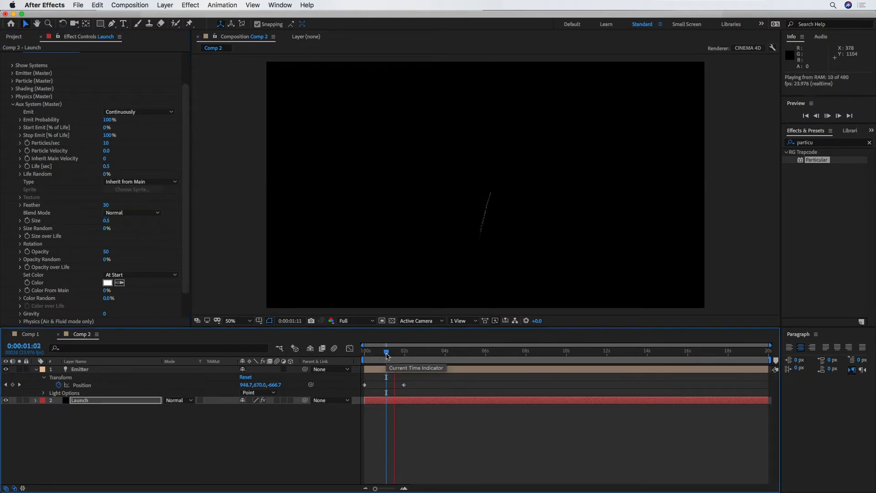
key("space")
key("space")
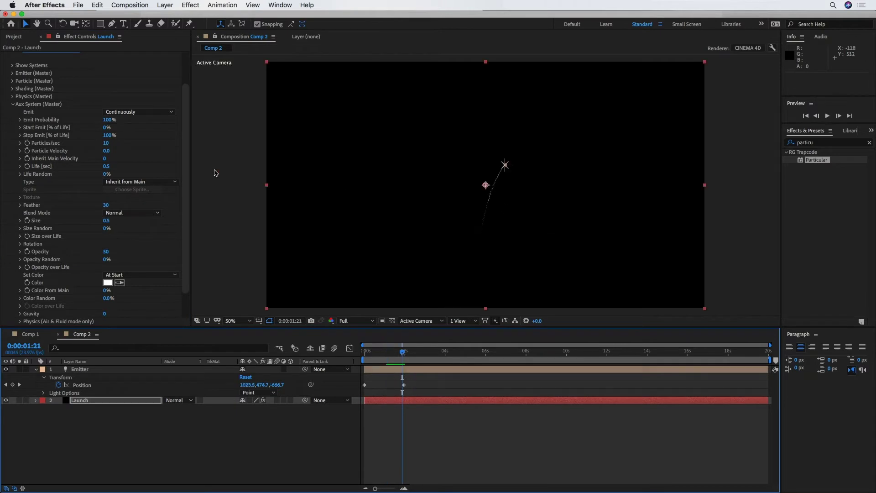
Raise the Aux System's Particles/sec to 1002 and play back the launch trail.
left_click(105, 144)
type("150")
key("Return")
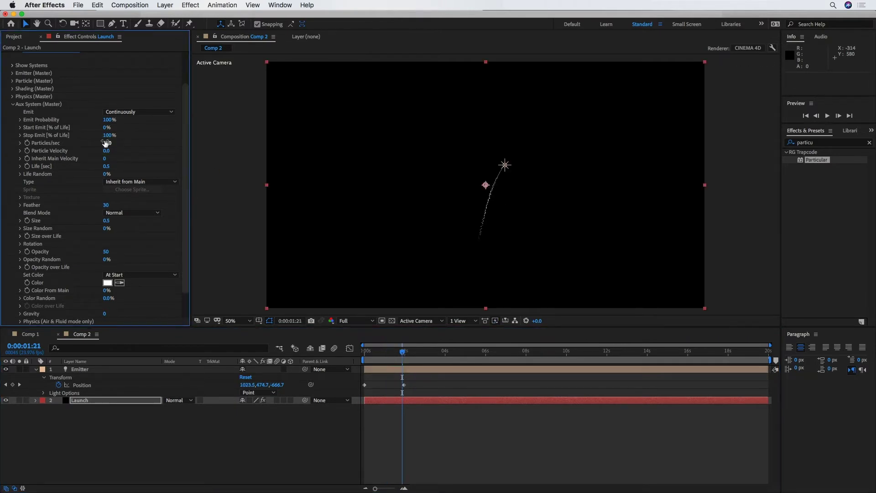
left_click_drag(105, 142, 131, 143)
key("space")
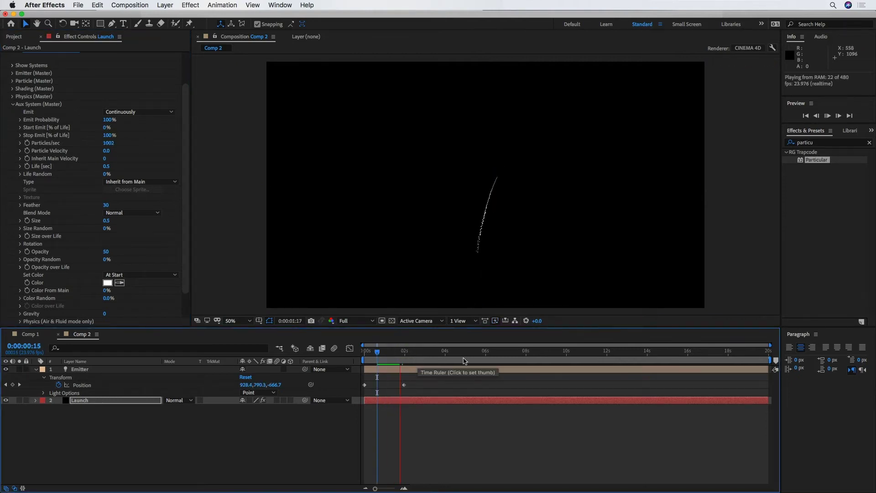
left_click_drag(404, 353, 380, 356)
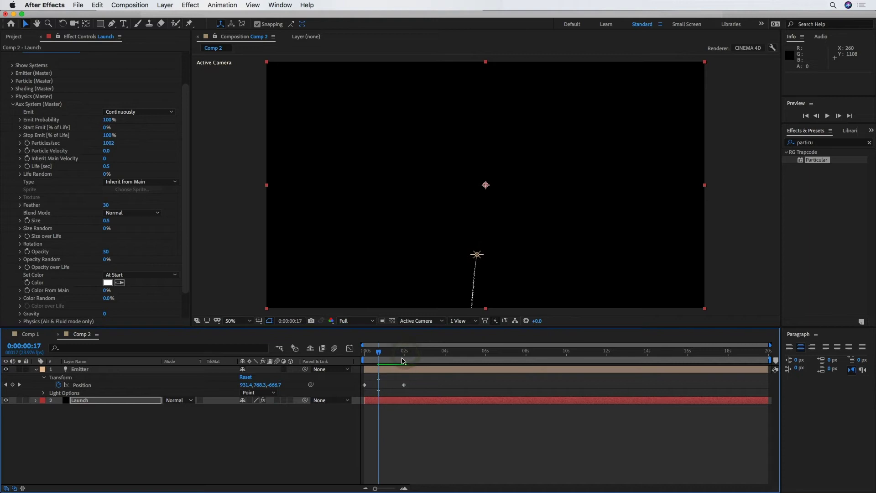
key("space")
key("space")
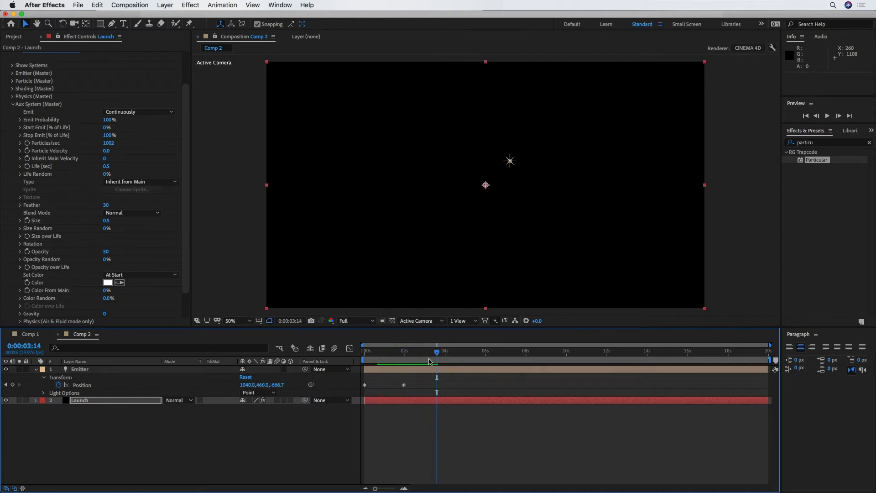
left_click_drag(438, 355, 388, 361)
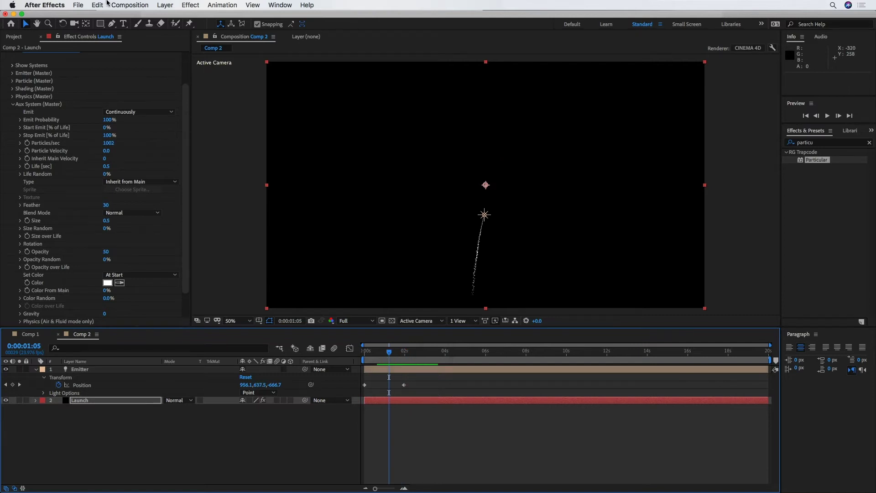
Create a black solid layer named Boom and apply the Particular effect to it.
left_click(165, 6)
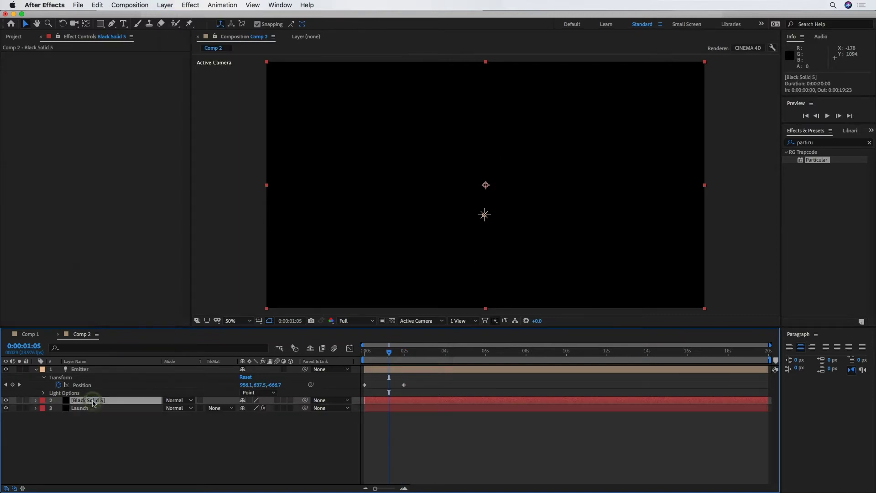
key("Return")
type("Boom")
key("Return")
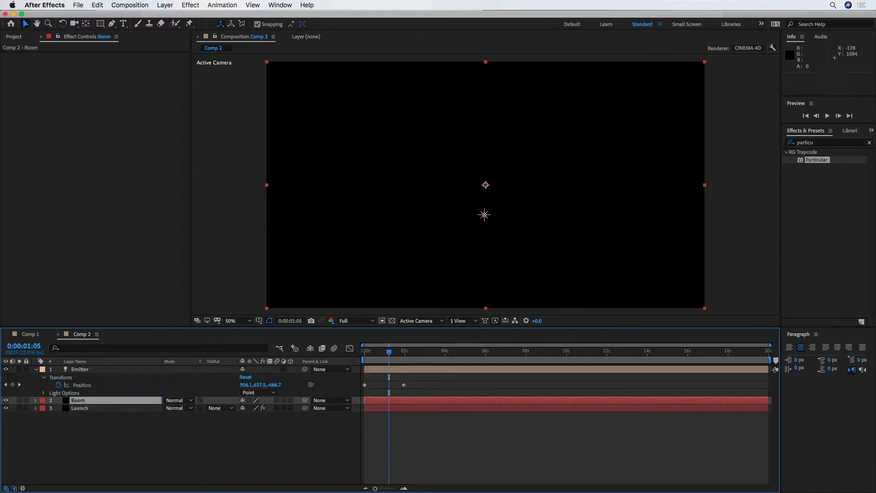
left_click_drag(816, 160, 612, 187)
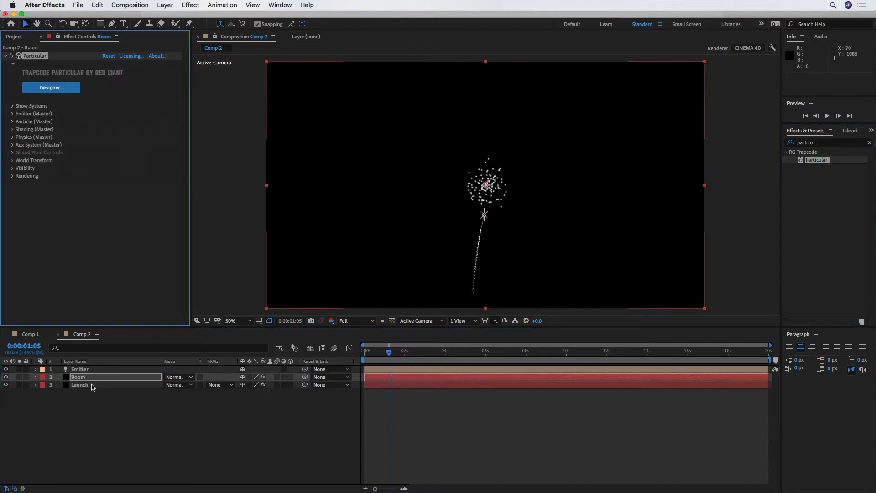
At 0:00:01:23, link the Boom layer's Particular emitter Position to the Emitter light's animated Position.
left_click(268, 431)
key("u")
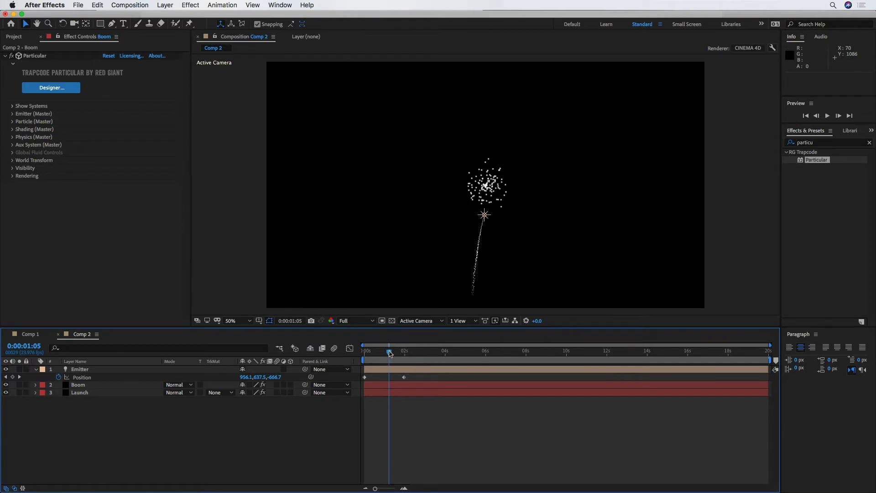
left_click_drag(390, 353, 403, 351)
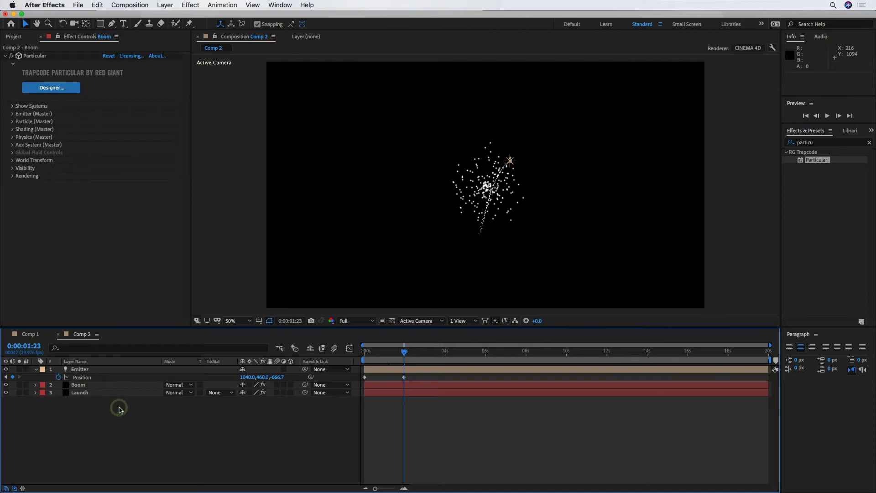
key("grave")
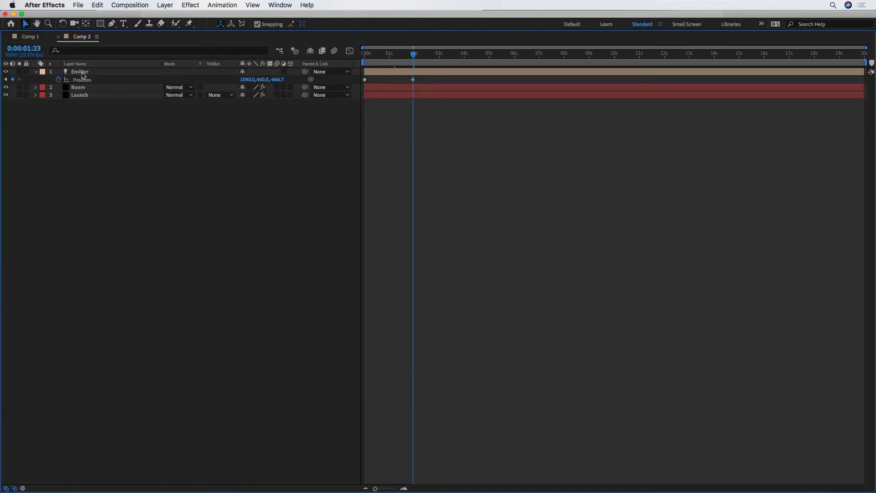
left_click(36, 87)
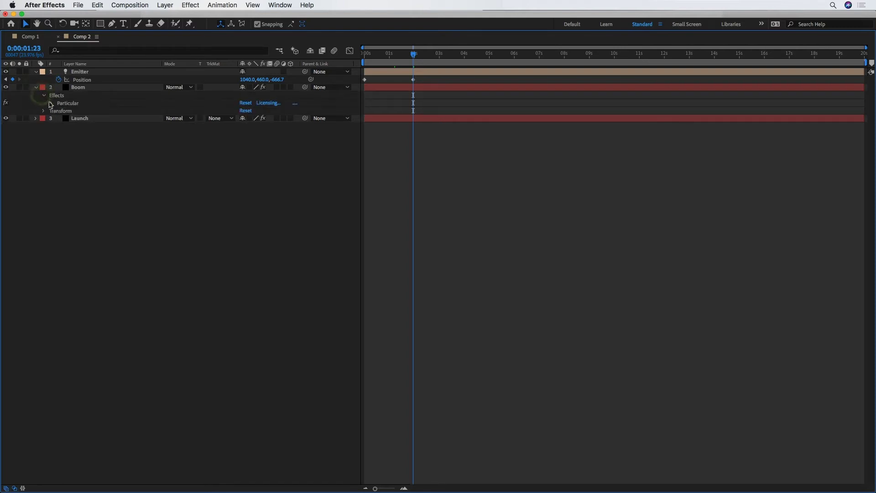
left_click(52, 103)
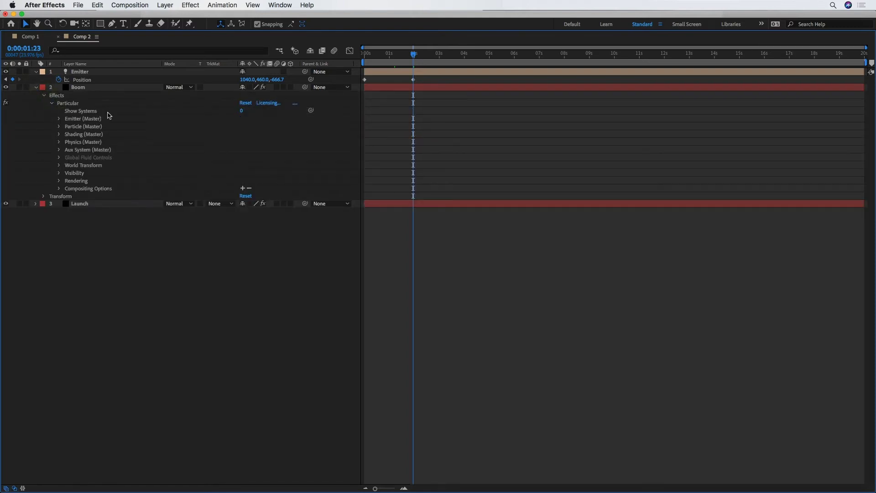
left_click(59, 119)
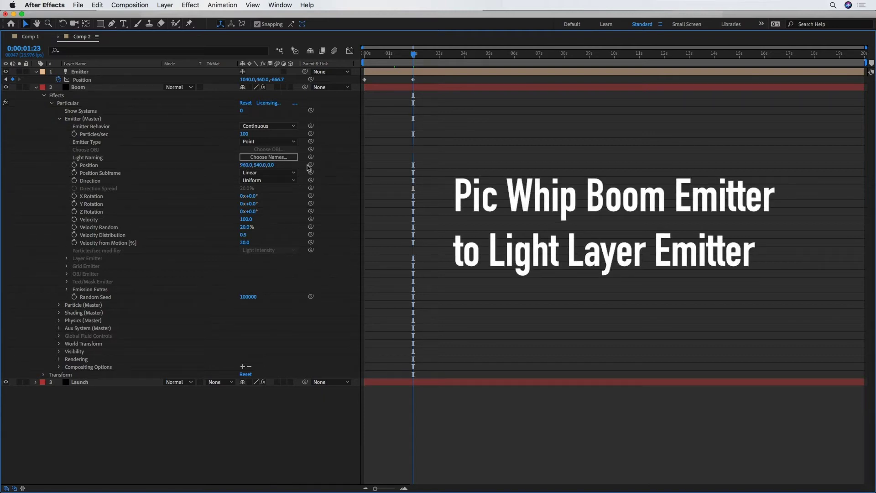
left_click_drag(310, 165, 76, 81)
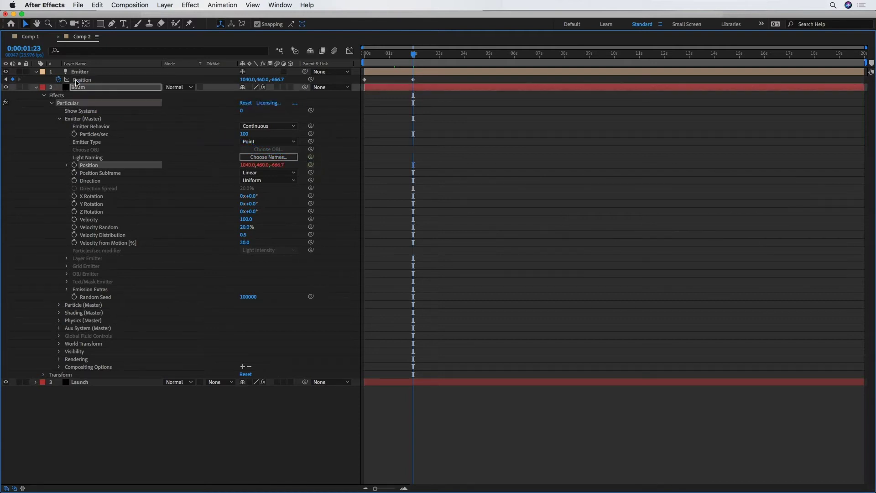
key("grave")
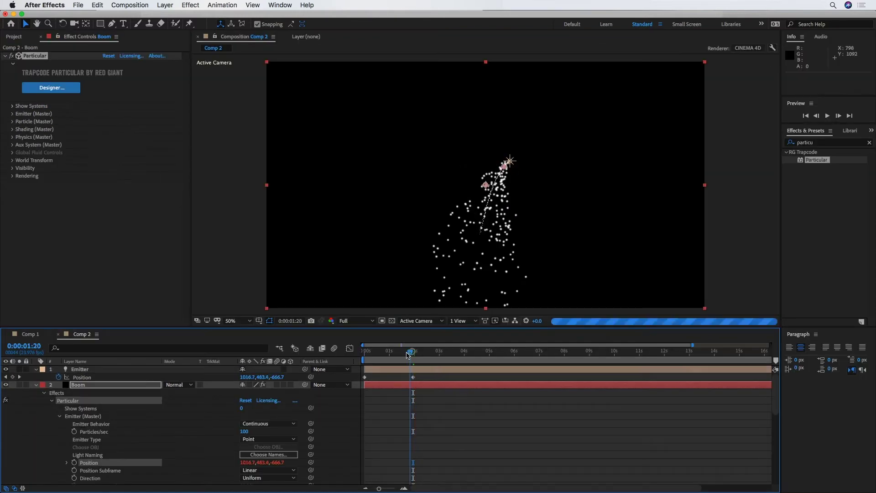
Keyframe the Boom emitter's Particles/sec at 0 at the light's final position keyframe, 0:00:01:23.
mouse_move(413, 352)
left_mouse_down()
mouse_move(395, 356)
mouse_move(414, 361)
left_mouse_up()
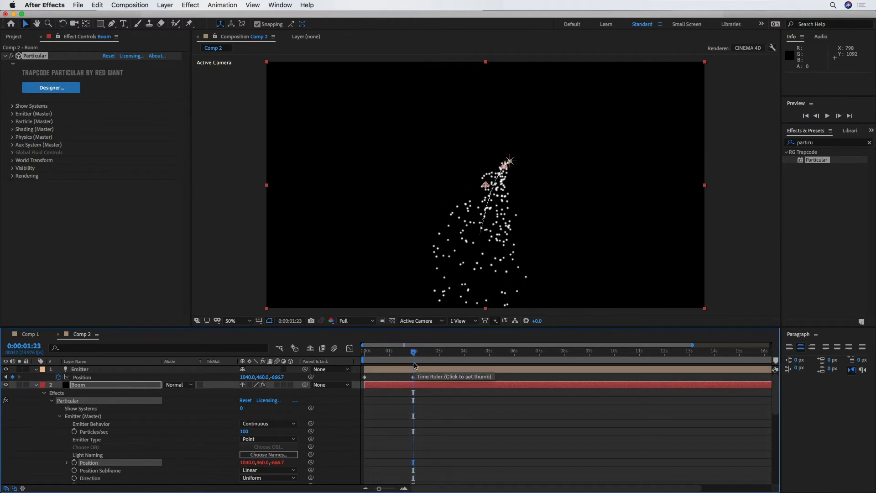
scroll(211, 408, "down", 2)
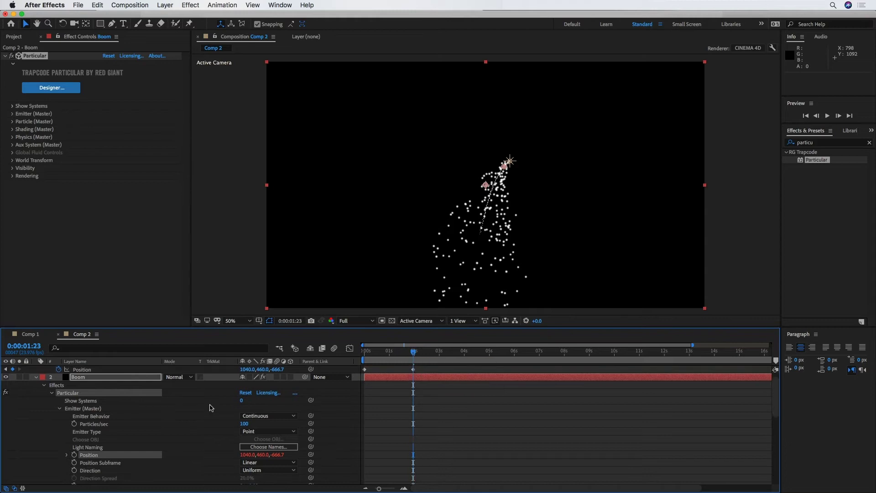
left_click(74, 408)
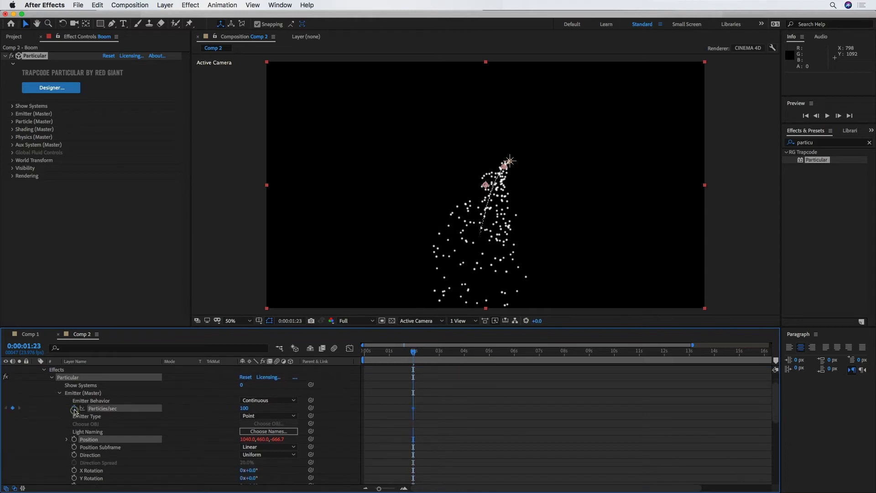
left_click_drag(244, 409, 209, 412)
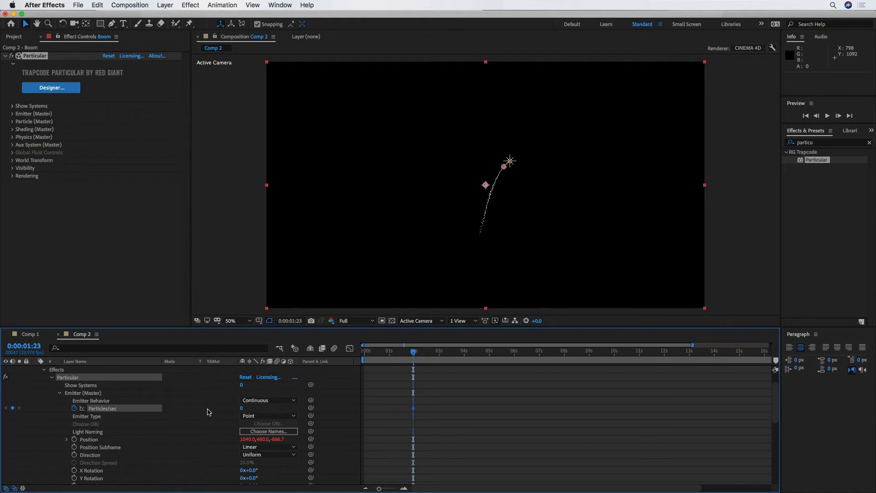
Add a Particles/sec keyframe of 1680 one frame further on, at 0:00:02:00, and scrub through the burst.
key("Page_Down")
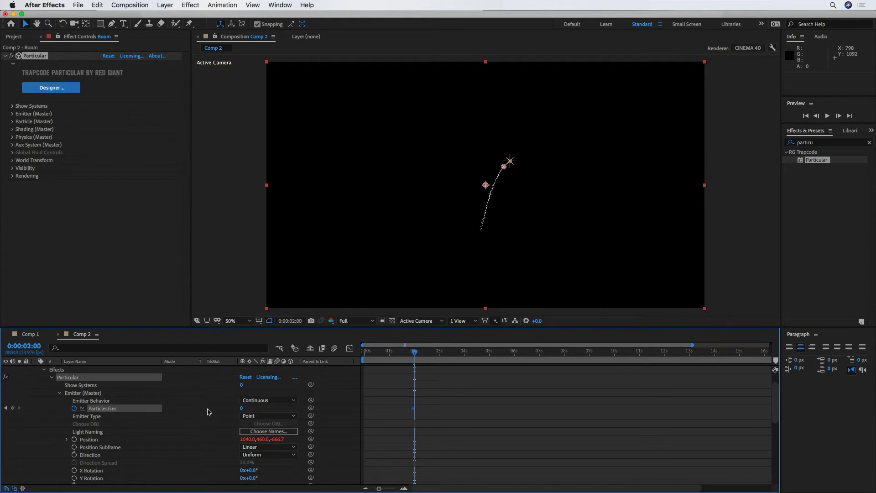
left_click(13, 408)
left_click_drag(242, 410, 328, 408)
mouse_move(414, 354)
left_mouse_down()
mouse_move(440, 352)
mouse_move(419, 365)
left_mouse_up()
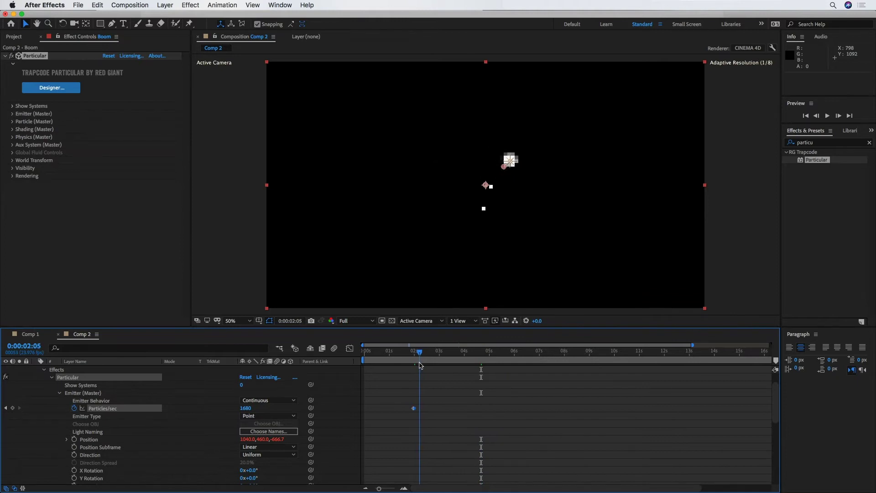
Add a Particles/sec keyframe of 0 at 0:00:02:01 and scrub ahead to about 0:00:04:03.
left_click(5, 408)
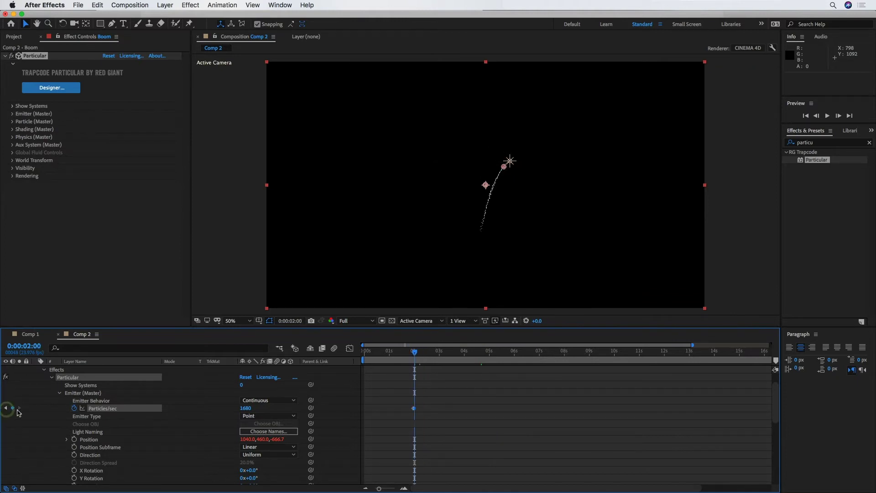
key("Page_Down")
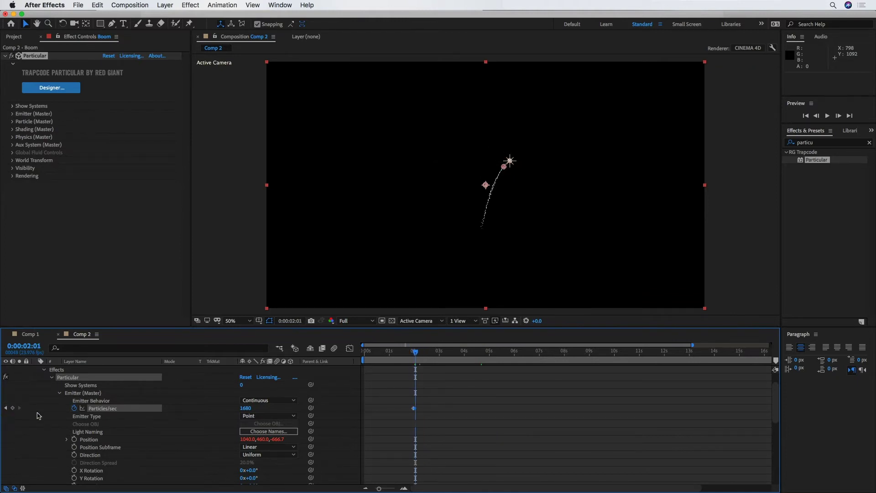
left_click(12, 408)
left_click(247, 408)
type("0")
key("Return")
left_click_drag(415, 352, 469, 361)
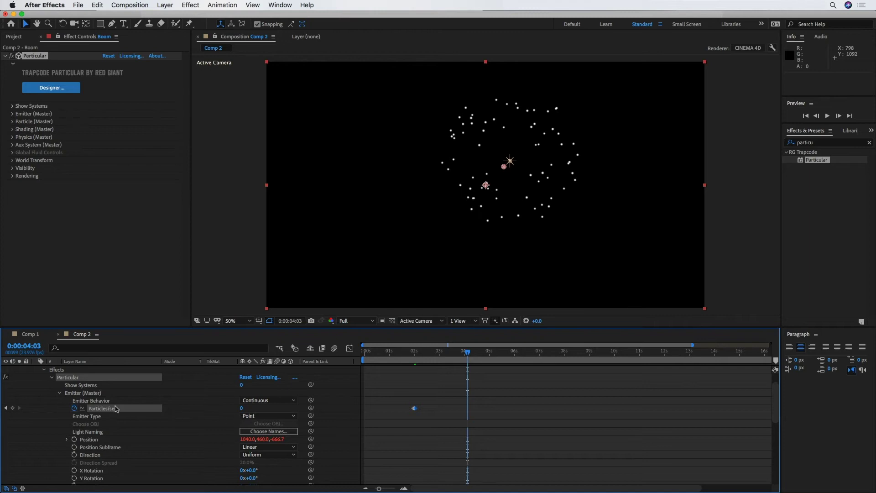
Raise the Particles/sec value of the burst keyframe at 0:00:02:00.
left_click(5, 408)
left_click(249, 408)
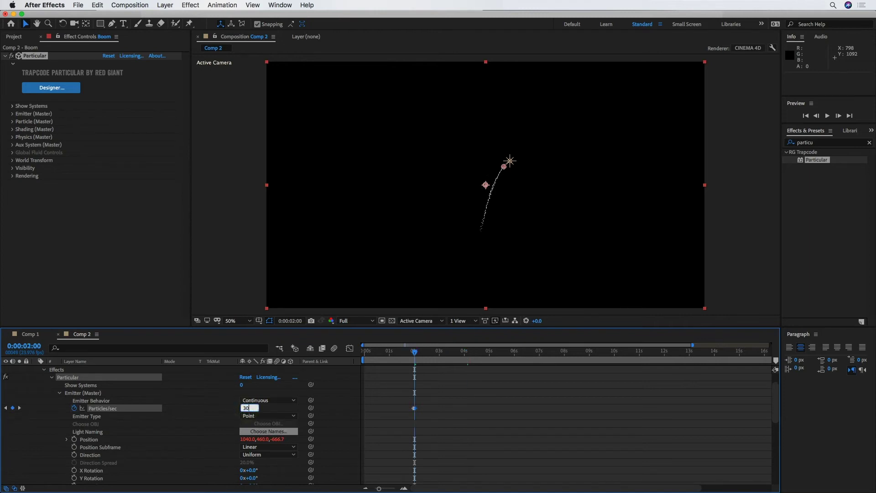
mouse_move(414, 352)
left_mouse_down()
mouse_move(467, 353)
mouse_move(414, 352)
left_mouse_up()
Preview the explosion and set the Boom emitter's Velocity Random to 10%.
scroll(195, 420, "down", 5)
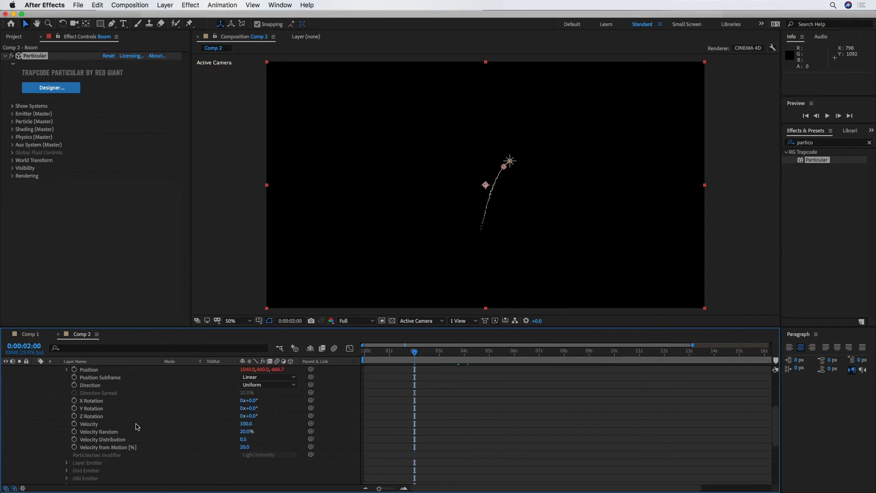
key("space")
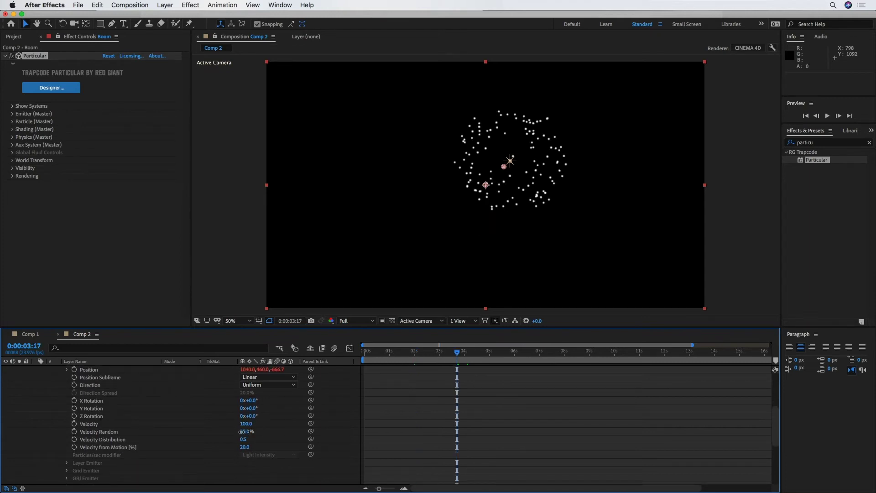
mouse_move(241, 431)
left_mouse_down()
mouse_move(270, 432)
mouse_move(210, 436)
mouse_move(245, 431)
left_mouse_up()
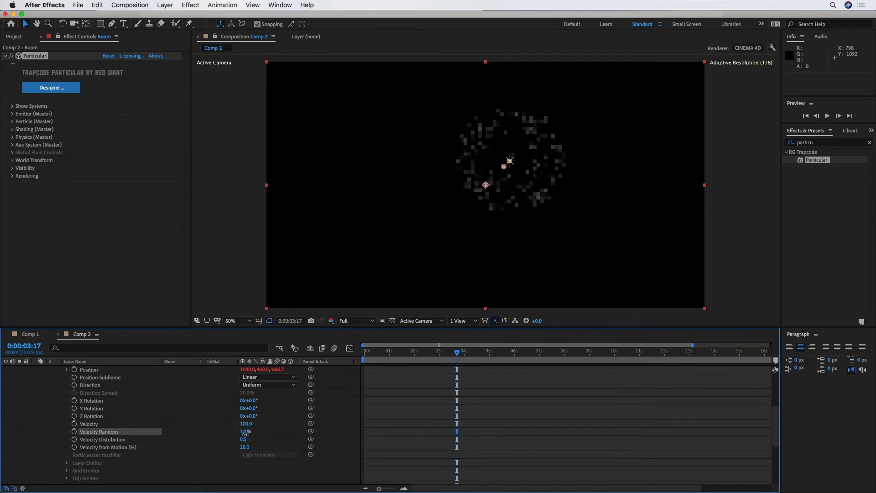
Set the Boom particles' Size to 2 and their Blend Mode to Screen.
left_click(12, 121)
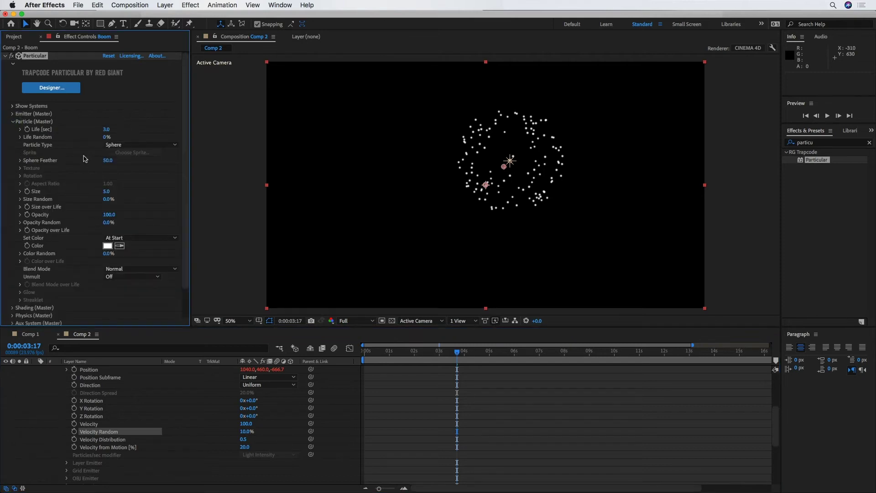
left_click(107, 191)
type("2")
key("Return")
left_click(136, 268)
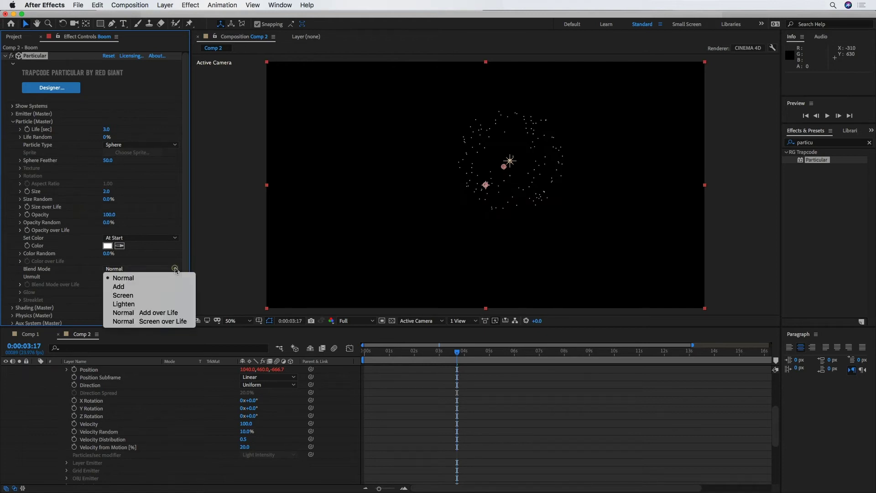
left_click(139, 297)
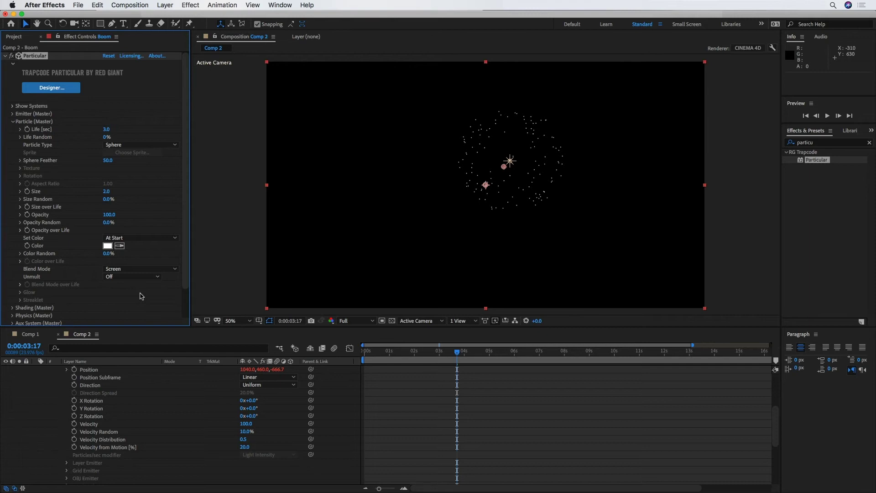
Set the Boom particles' color to Random from Gradient and inspect the colored burst close up with the Color over Life ramp expanded.
left_click(173, 238)
left_click(146, 262)
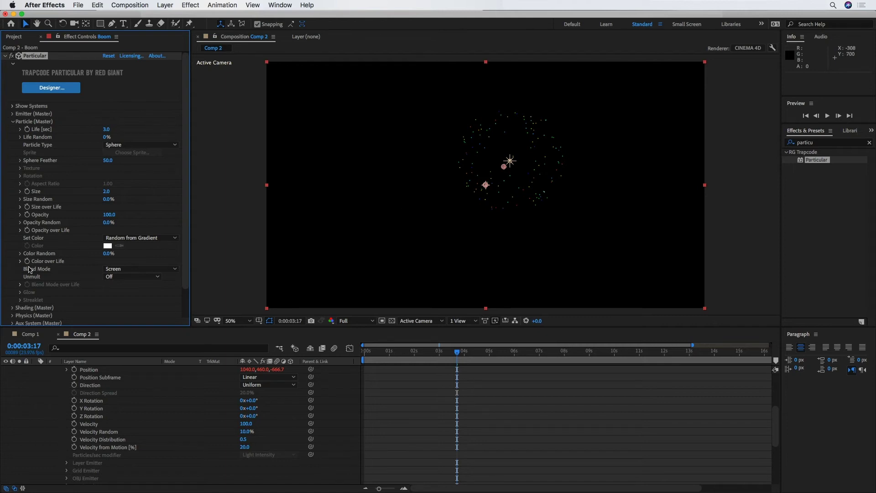
left_click(20, 262)
scroll(21, 265, "down", 3)
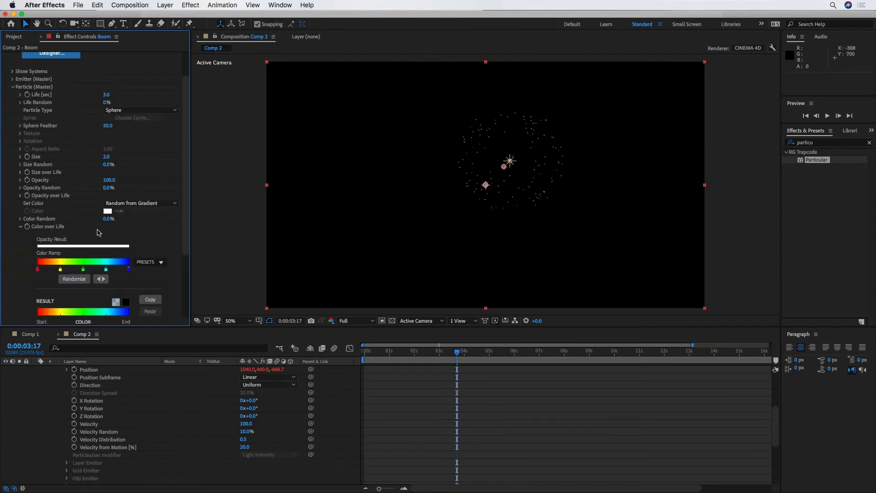
scroll(97, 233, "down", 1)
key("slash")
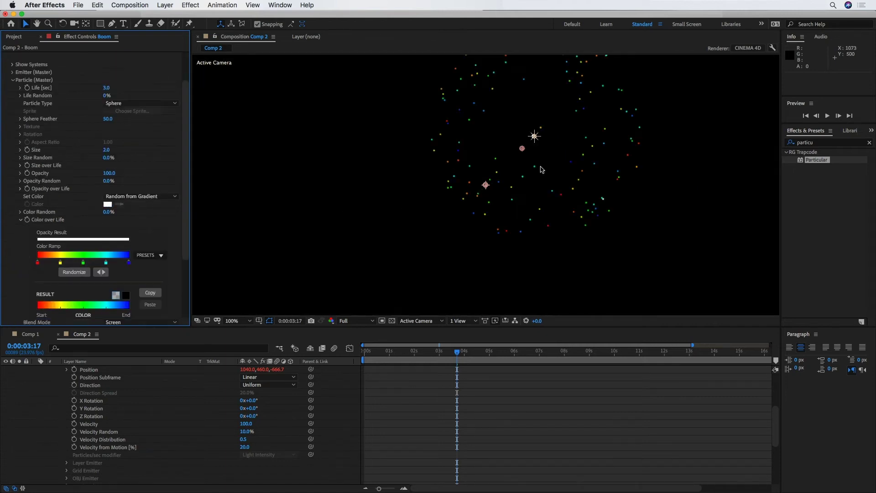
key("shift+slash")
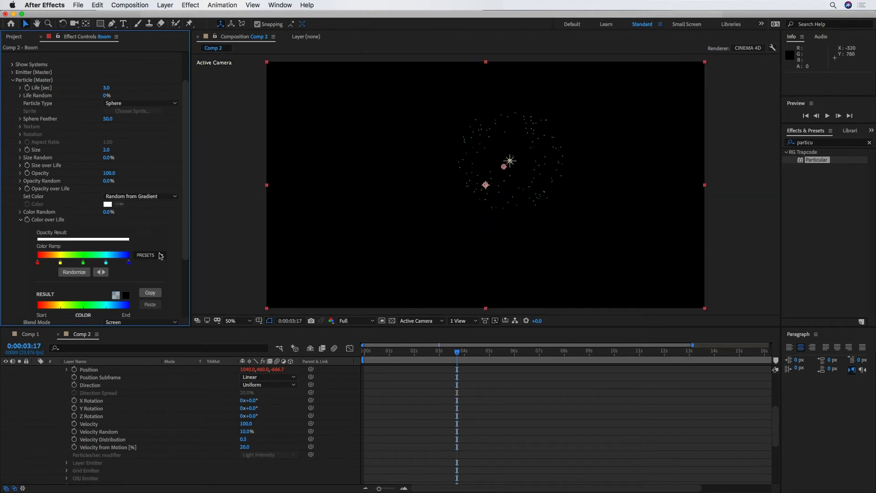
Reduce the Color over Life ramp to a red, white and blue gradient with the white stop in the middle.
left_click_drag(106, 263, 49, 268)
double_click(83, 263)
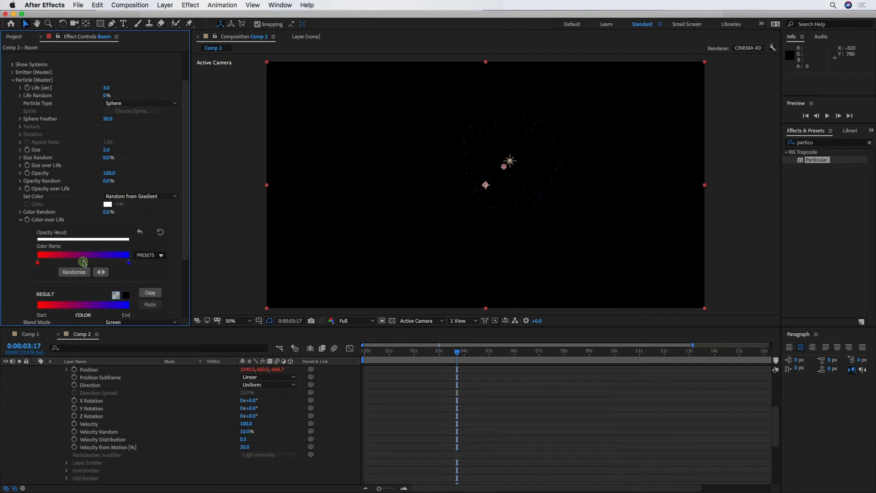
left_click_drag(219, 242, 170, 213)
left_click(378, 218)
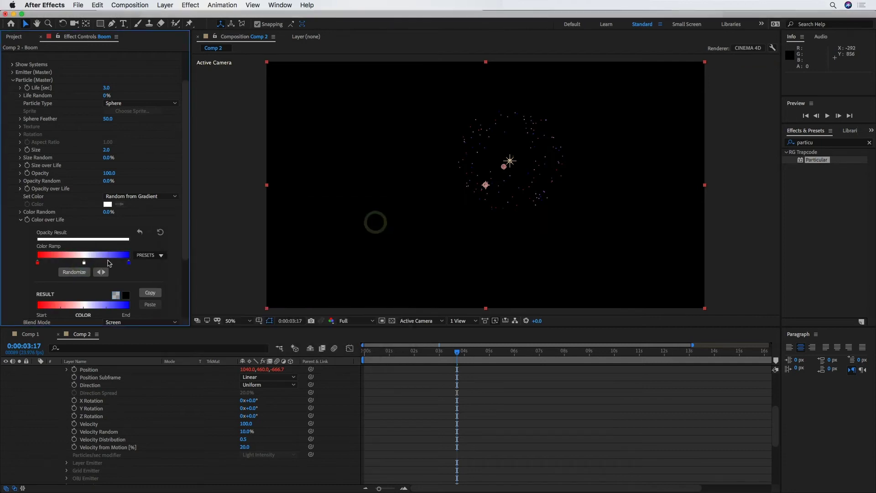
left_click_drag(83, 263, 82, 264)
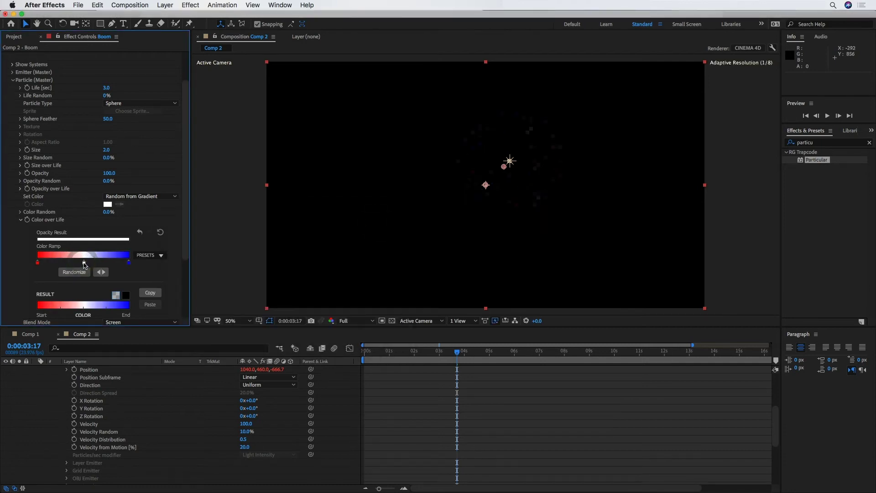
left_click(14, 80)
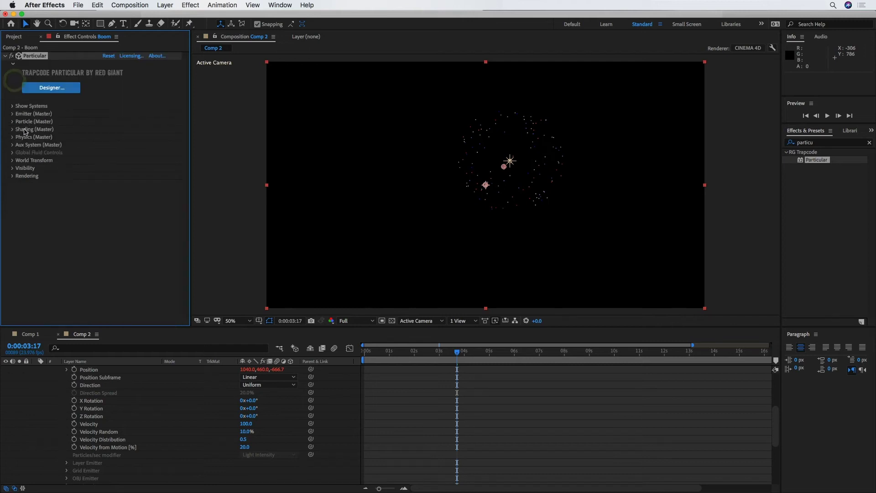
Set the Boom particles' physics Gravity to 10.
left_click(12, 138)
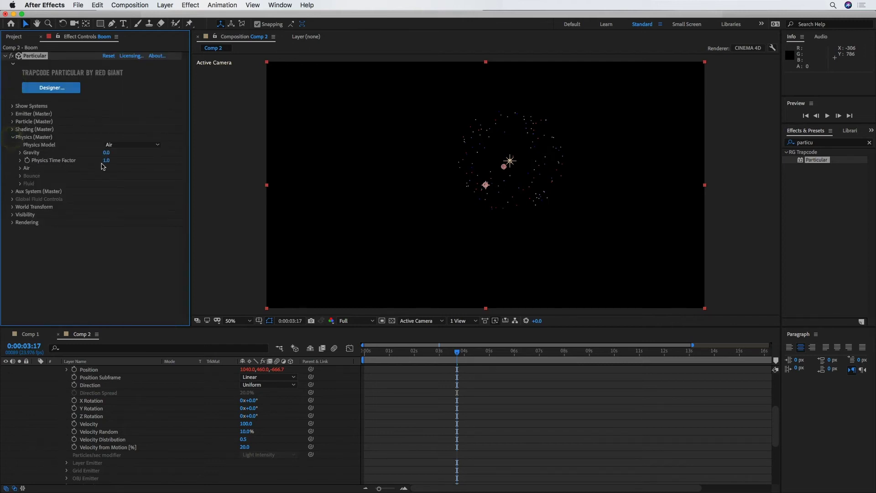
left_click_drag(106, 154, 114, 166)
left_click(108, 153)
type("10")
key("Return")
left_click(13, 137)
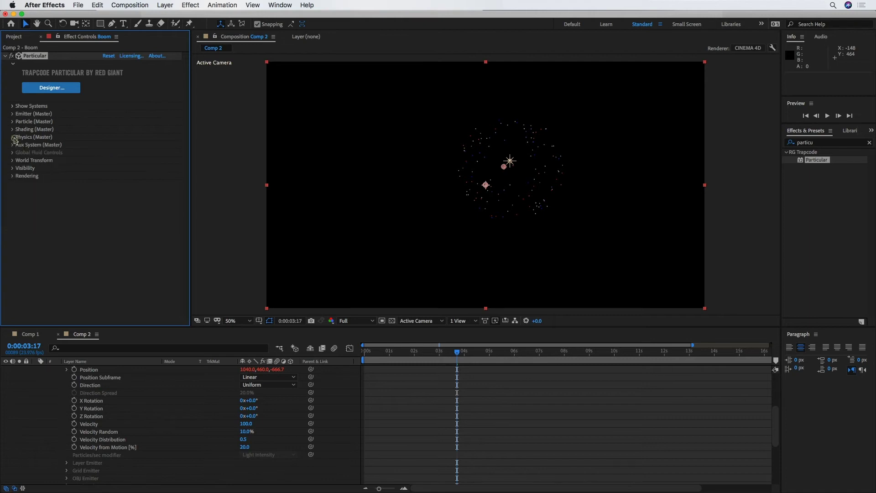
Make the Boom layer's Aux System emit continuously and set the Aux particles' Life to 1 second.
left_click(12, 145)
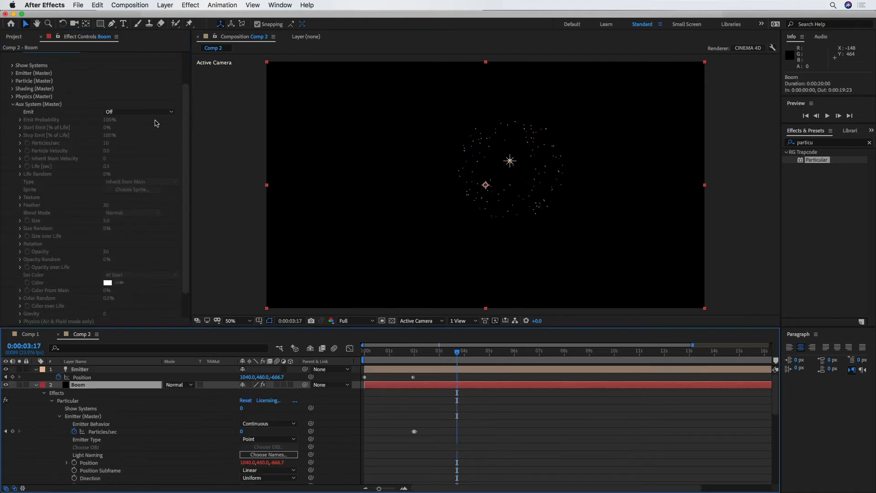
left_click(172, 113)
left_click(144, 137)
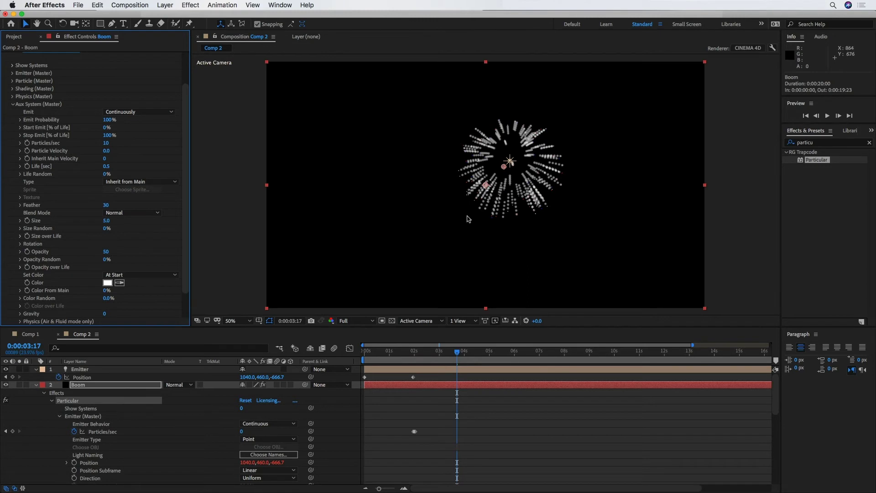
left_click(108, 166)
type("1")
key("Return")
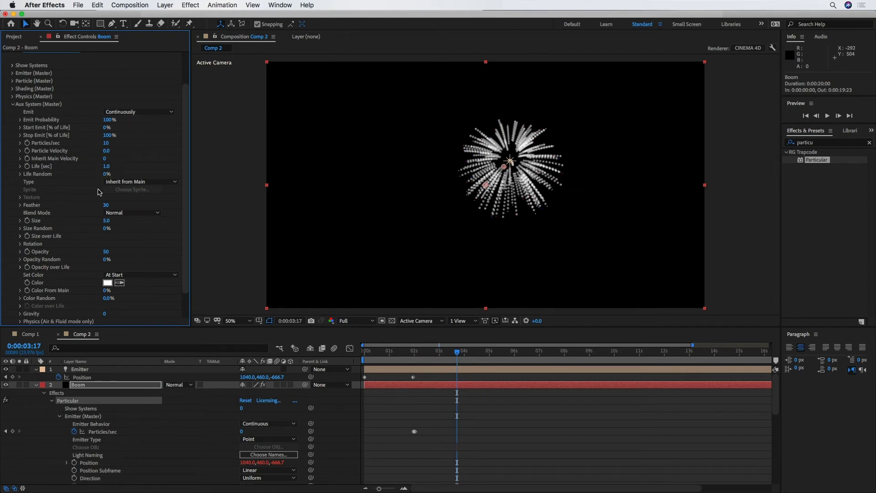
Set the Aux particles' Size to 1 in the Boom layer's Aux System.
left_click(105, 221)
type("1")
key("Return")
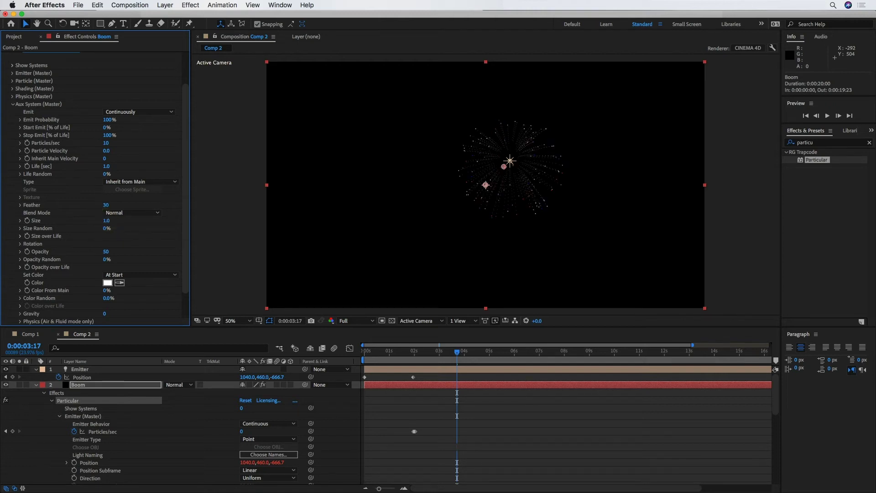
Adjust the Boom Aux System's Particles/sec to 89 while inspecting the burst's trails close up.
key("slash")
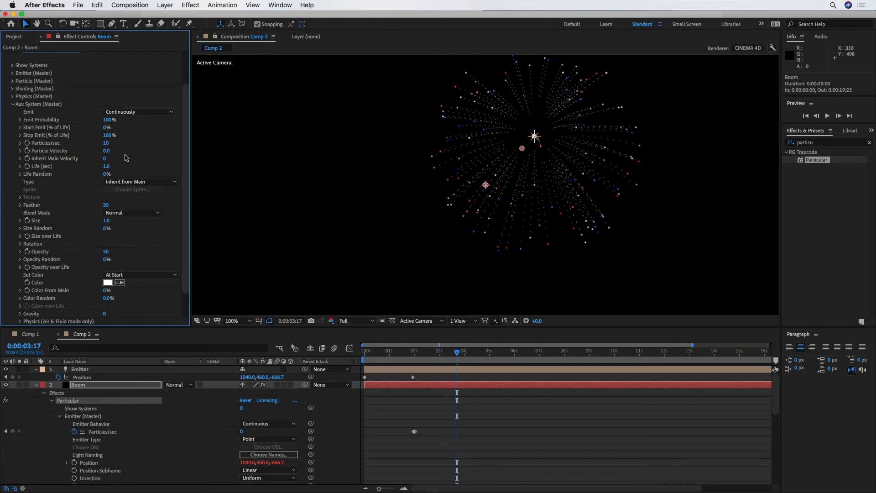
mouse_move(105, 143)
left_mouse_down()
mouse_move(235, 141)
mouse_move(228, 151)
left_mouse_up()
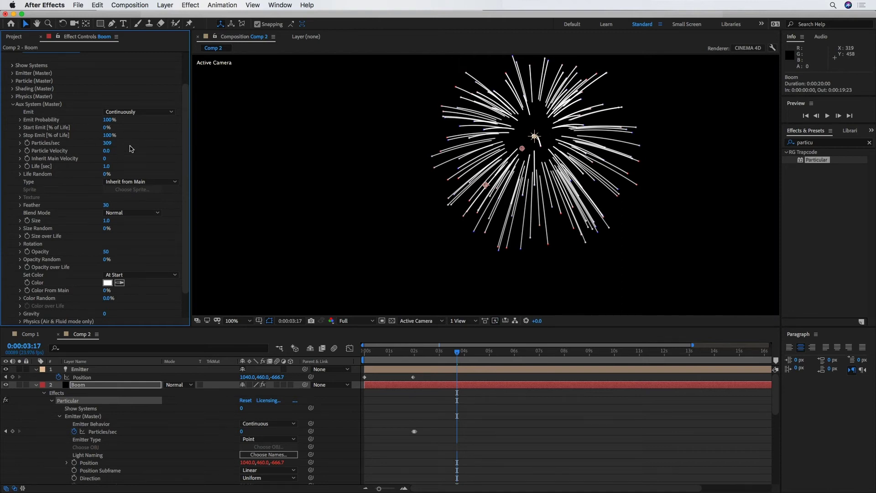
mouse_move(108, 144)
left_mouse_down()
mouse_move(81, 147)
mouse_move(99, 145)
left_mouse_up()
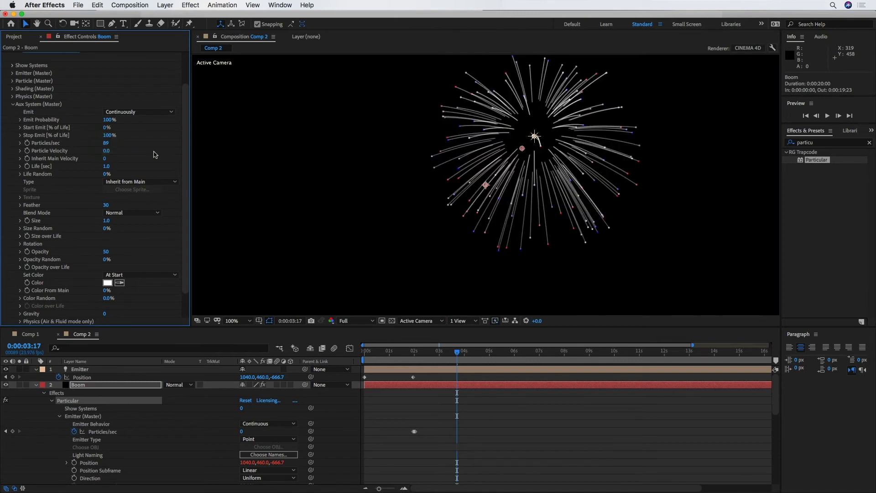
key("comma")
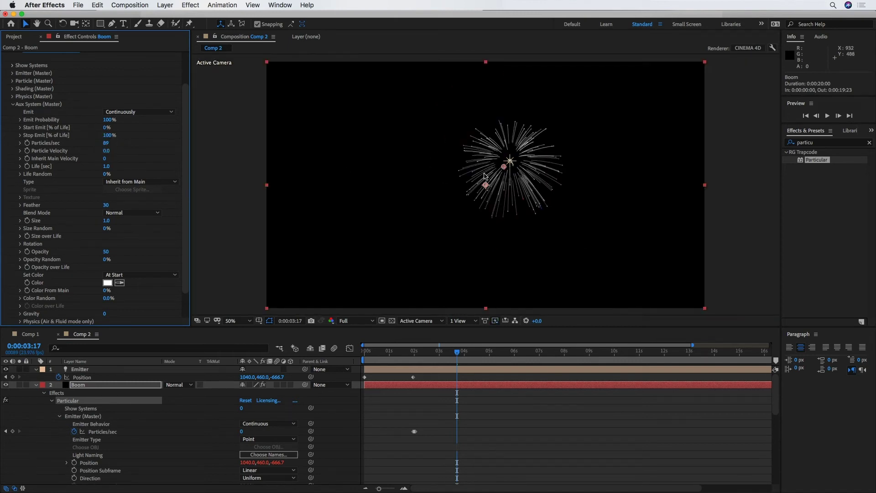
key("period")
key("period")
key("comma")
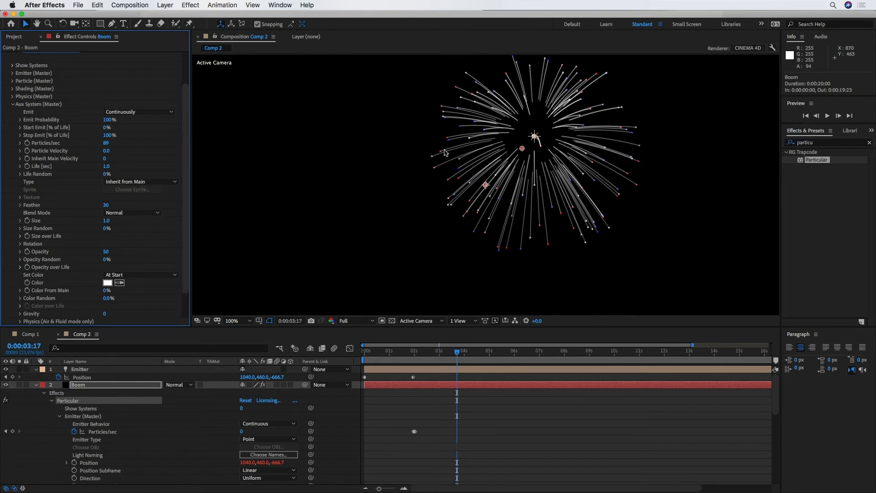
Set the Aux particles' Color From Main to 100% and apply the linear descending preset to their Size over Life.
scroll(92, 279, "down", 1)
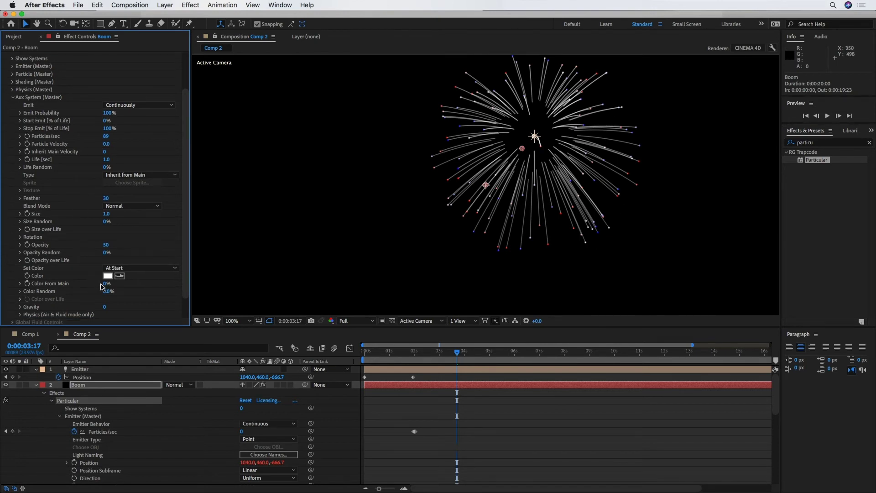
left_click_drag(155, 286, 173, 286)
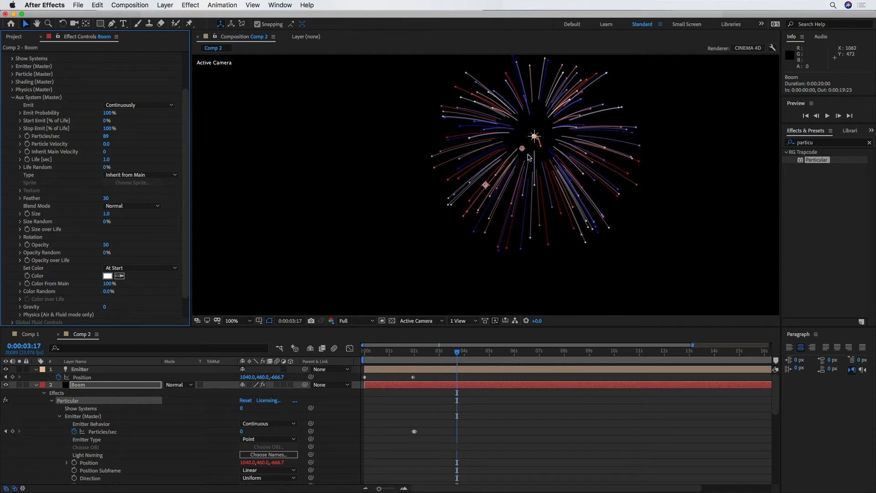
scroll(83, 230, "down", 2)
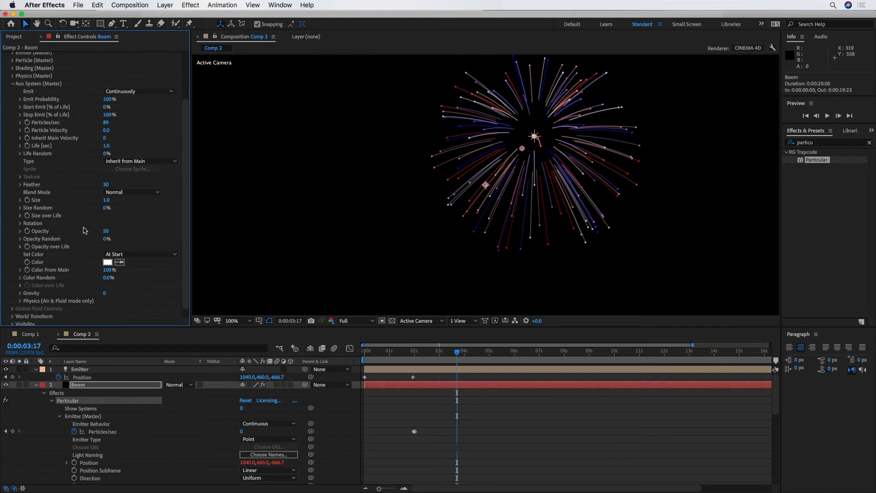
left_click(20, 216)
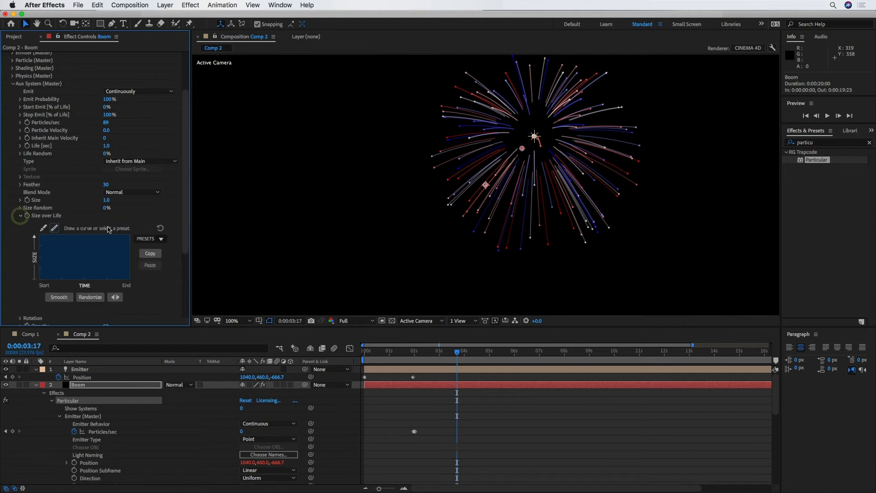
left_click(161, 239)
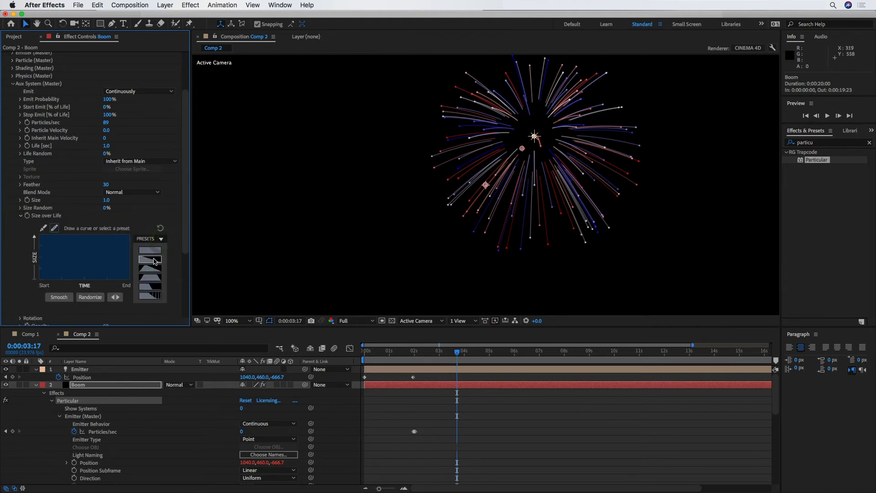
left_click(150, 259)
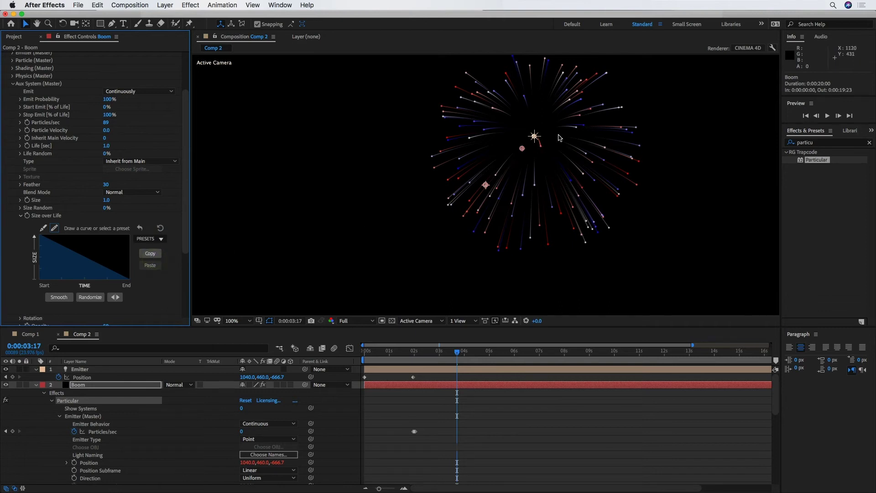
Set the Aux particles' Blend Mode to Screen, preview the firework and park the playhead at 0:00:03:05.
left_click(157, 192)
left_click(128, 218)
scroll(475, 197, "down", 2)
key("space")
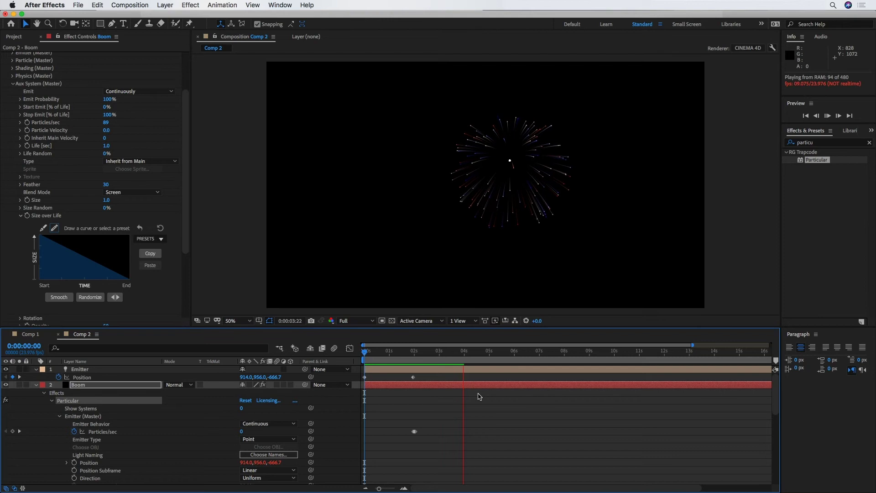
left_click_drag(485, 364, 444, 364)
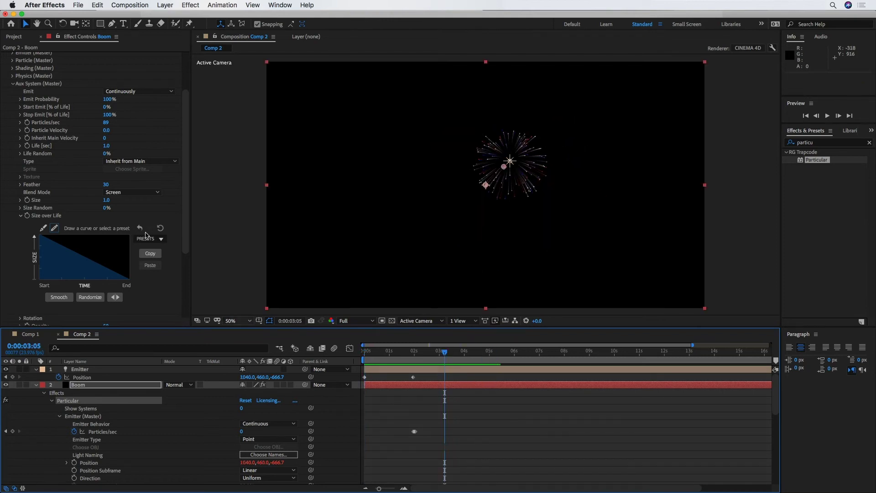
Apply the linear descending preset to the main Boom particles' Size over Life and preview the explosion.
left_click(12, 84)
left_click(12, 129)
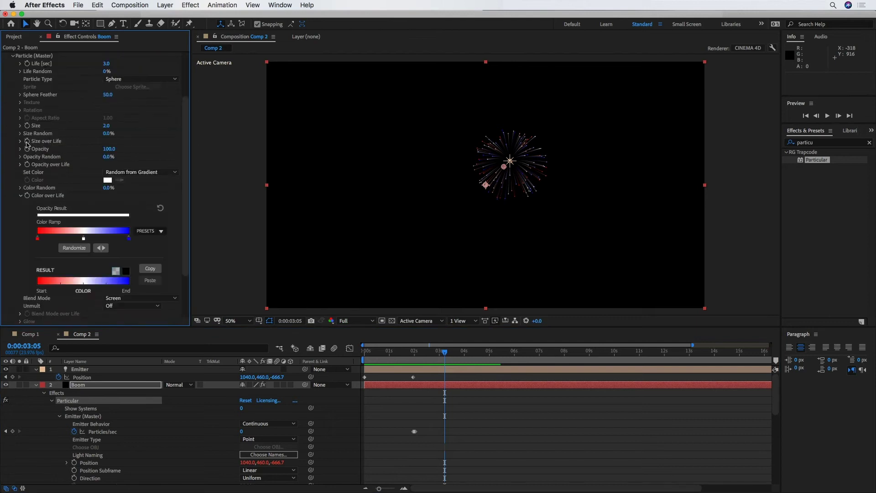
left_click(21, 141)
left_click(161, 164)
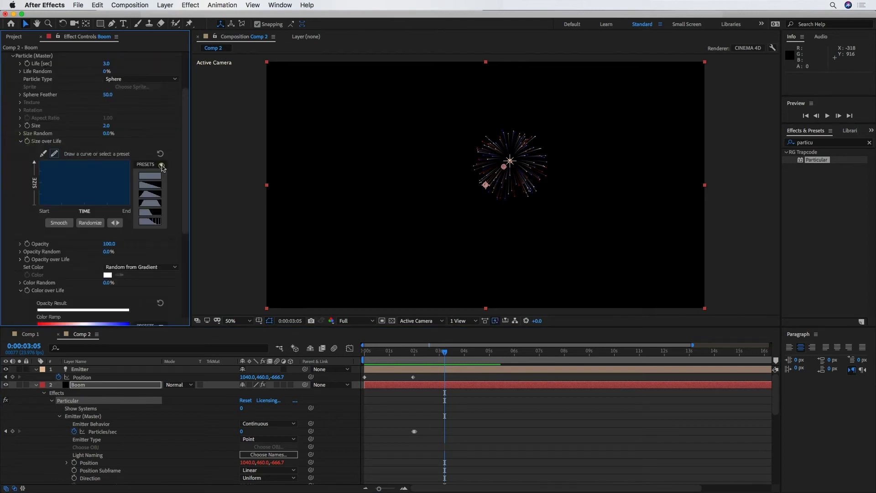
left_click(150, 184)
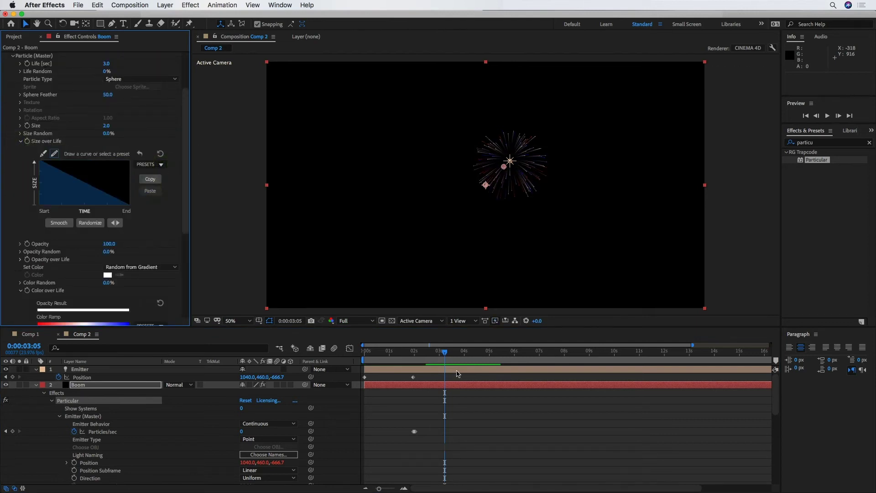
key("space")
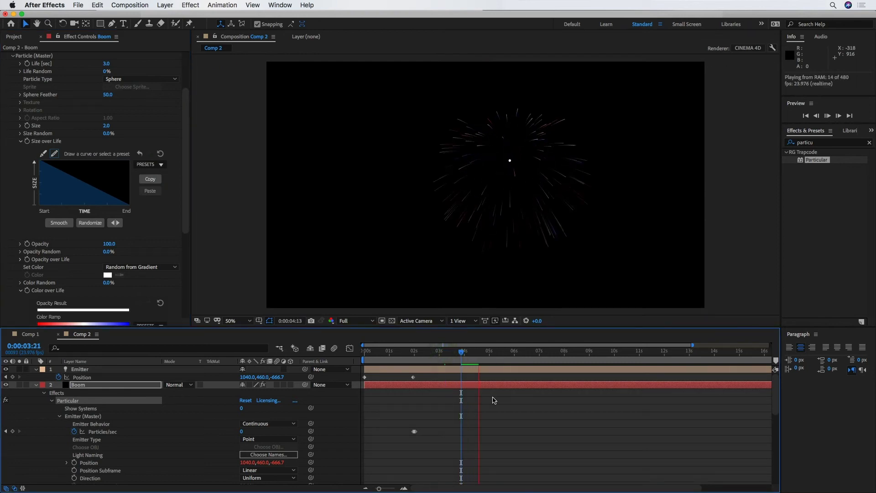
left_click_drag(437, 352, 408, 357)
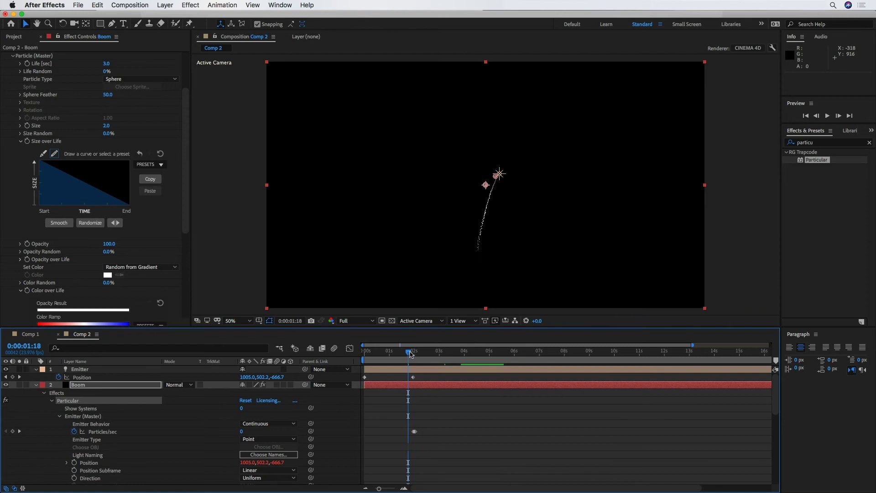
key("space")
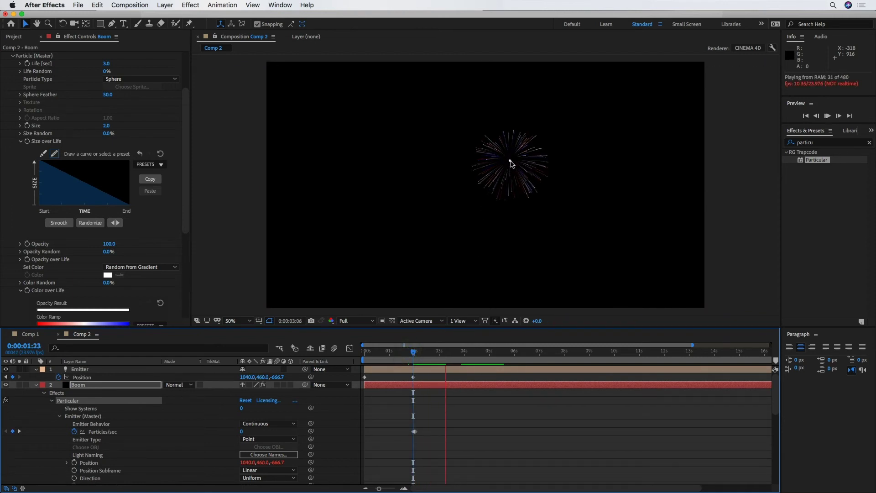
key("space")
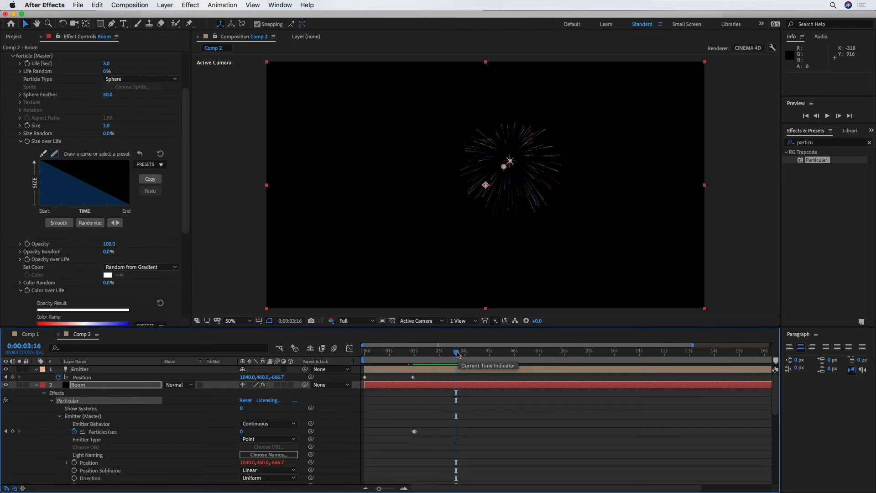
Start keyframing the Launch layer's emitter Particles/sec at 0:00:01:23.
left_click_drag(458, 354, 413, 357)
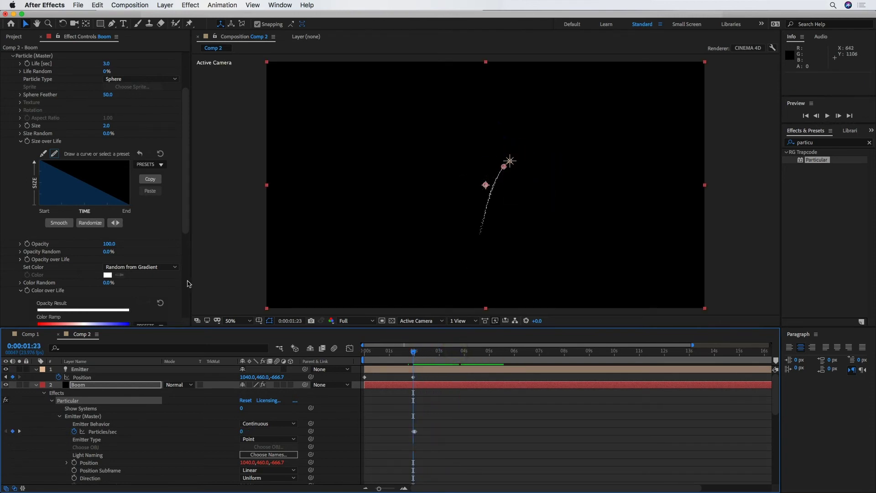
left_click(21, 141)
scroll(130, 459, "down", 10)
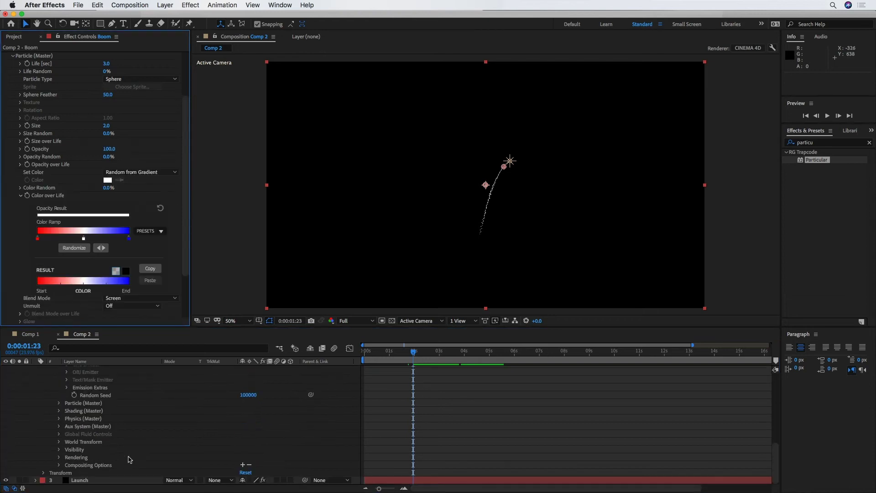
left_click(109, 478)
left_click(13, 113)
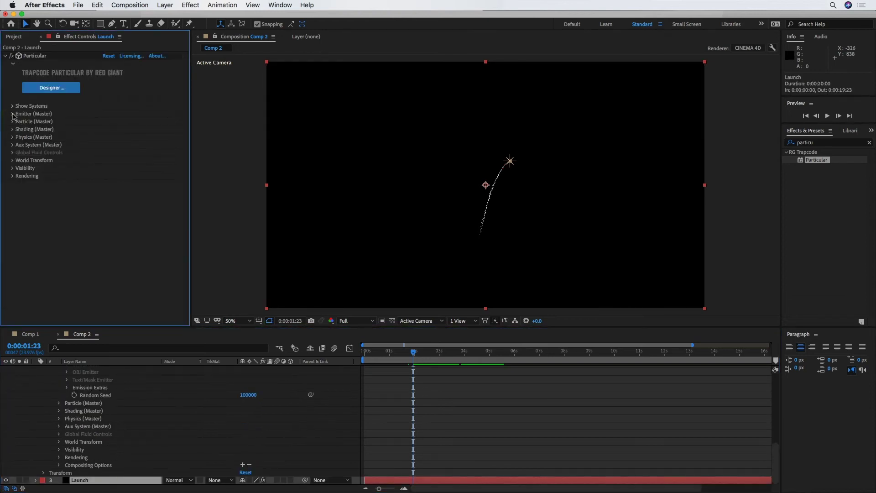
left_click(13, 113)
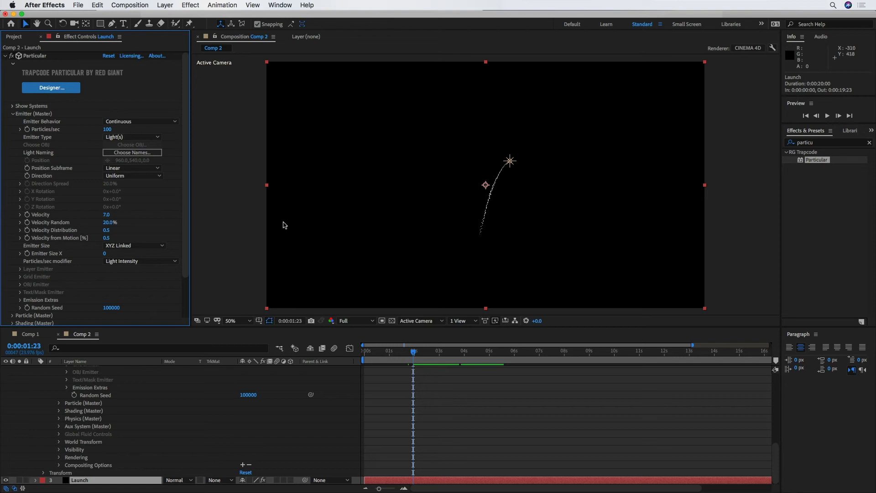
scroll(423, 405, "up", 10)
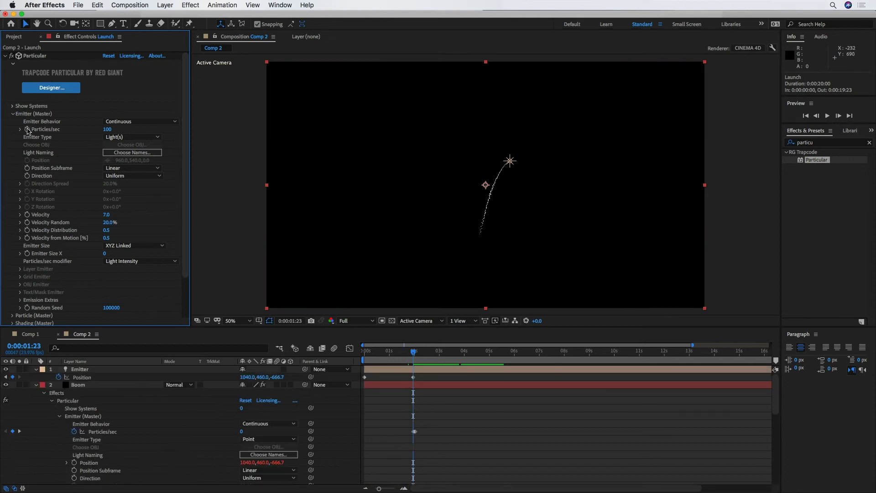
left_click(28, 129)
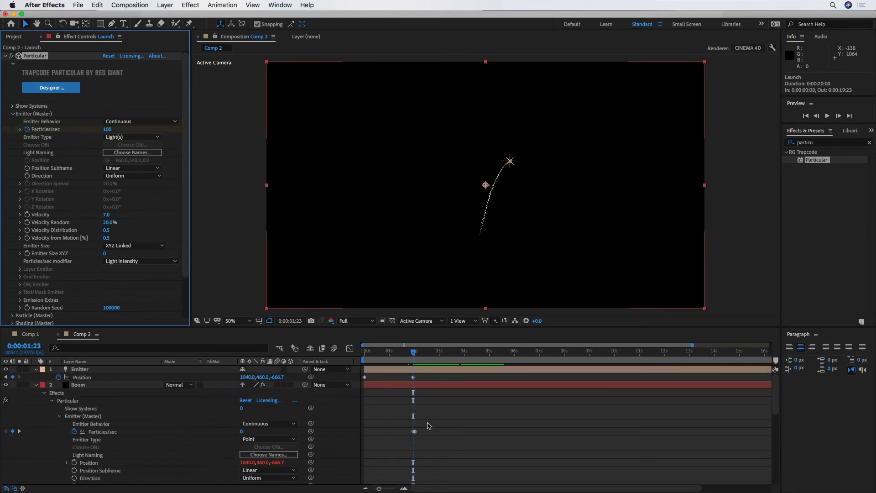
Set the Launch emitter's Particles/sec to 0 one frame further on, at 0:00:02:00.
left_click(410, 403)
scroll(392, 396, "down", 15)
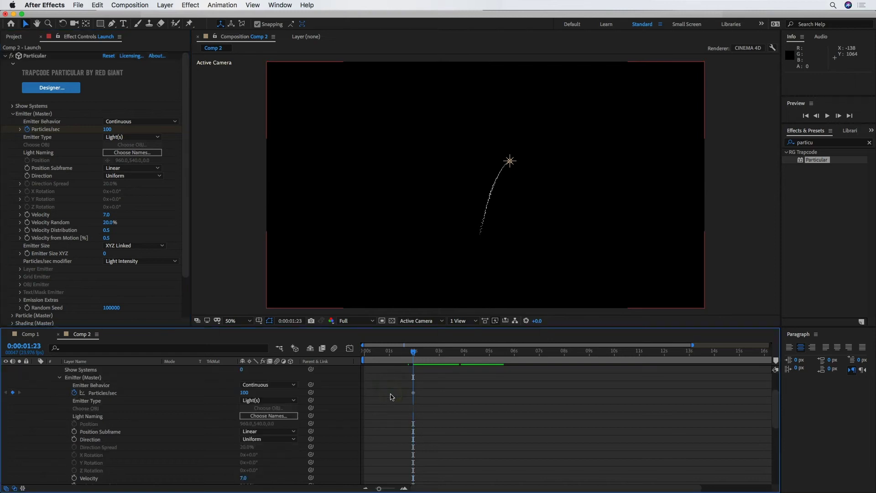
key("Page_Down")
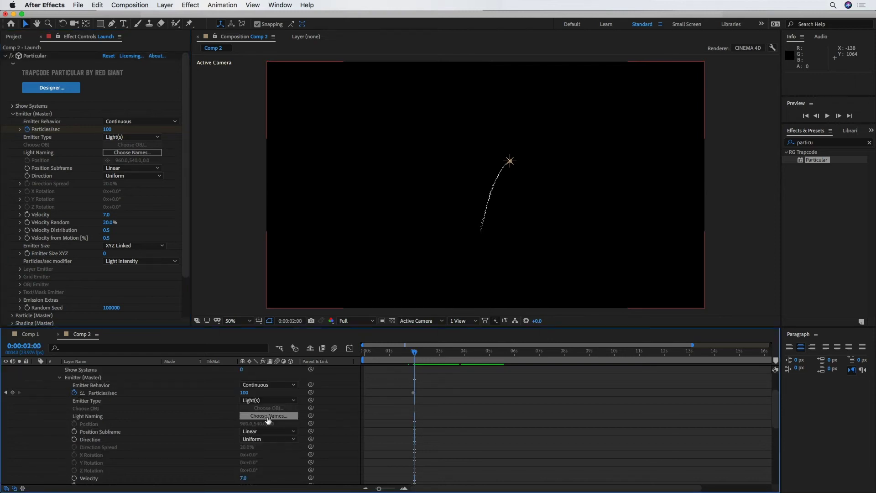
left_click_drag(244, 393, 198, 393)
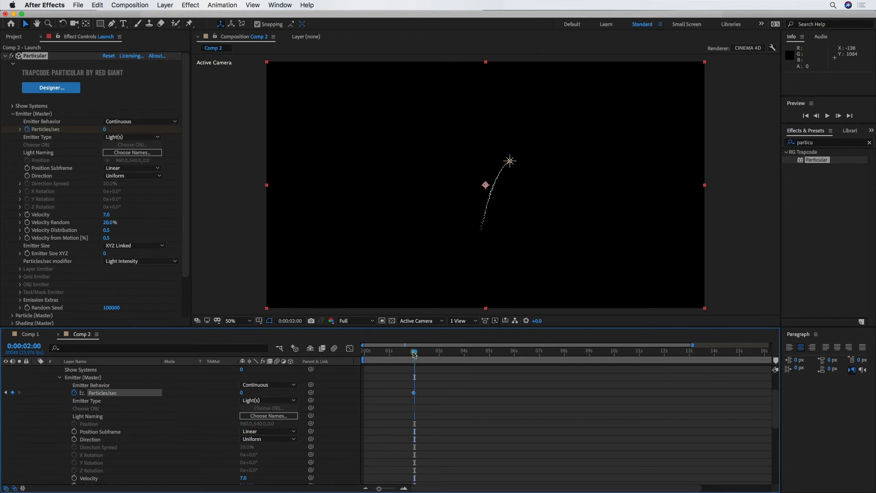
Preview the launch and explosion from 0:00:01:18.
left_click(414, 353)
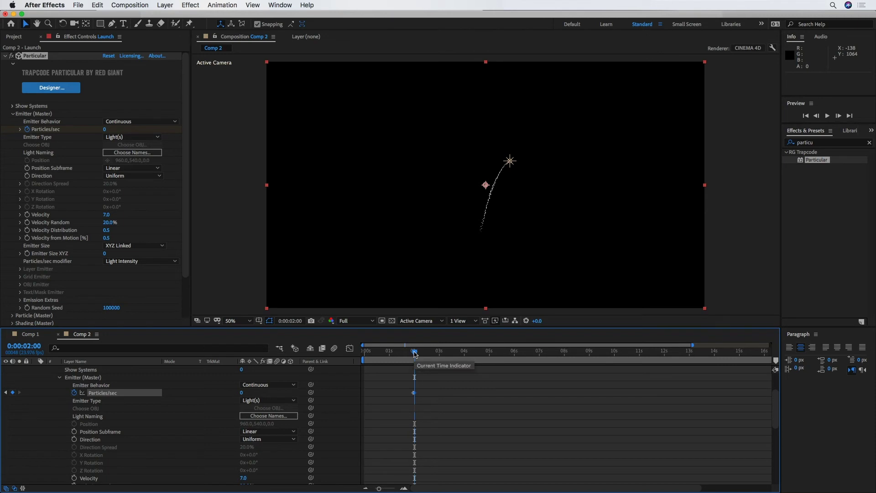
left_click_drag(414, 353, 408, 353)
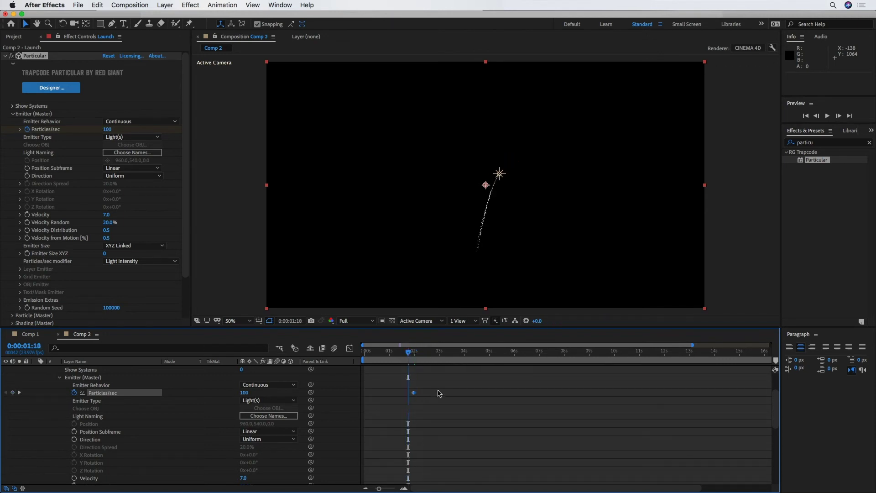
key("space")
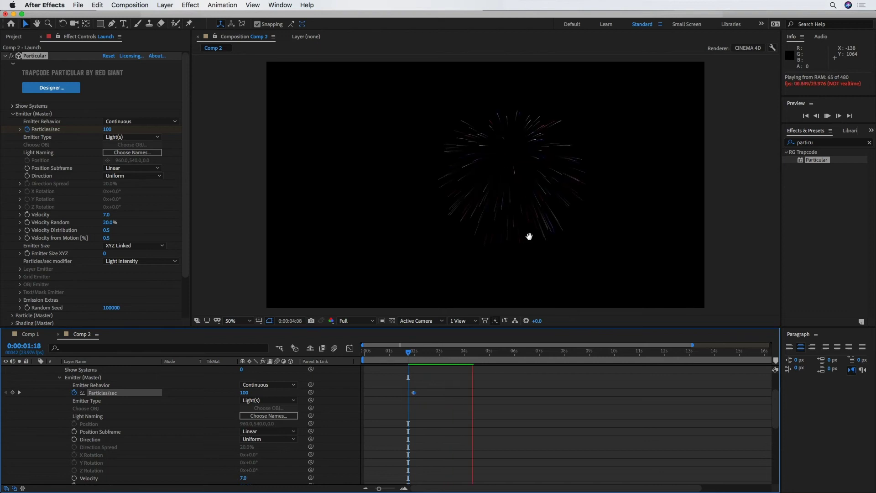
key("space")
Raise the Aux System Particles/sec of the Boom layer to 528.
scroll(44, 400, "up", 3)
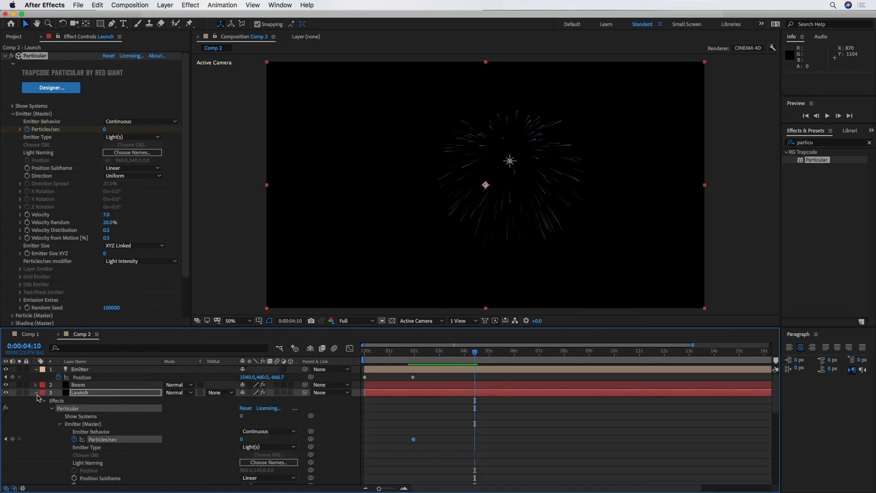
left_click(36, 393)
left_click(77, 386)
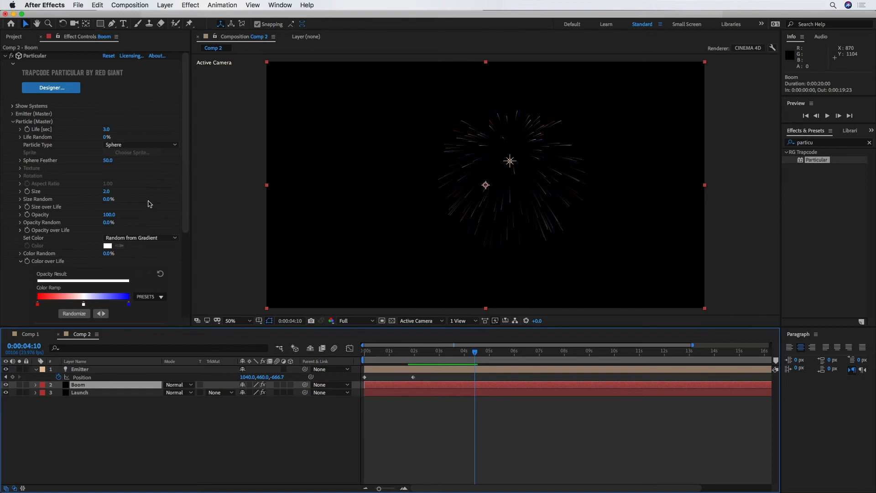
left_click(34, 122)
left_click(38, 144)
scroll(16, 143, "down", 5)
scroll(104, 151, "up", 3)
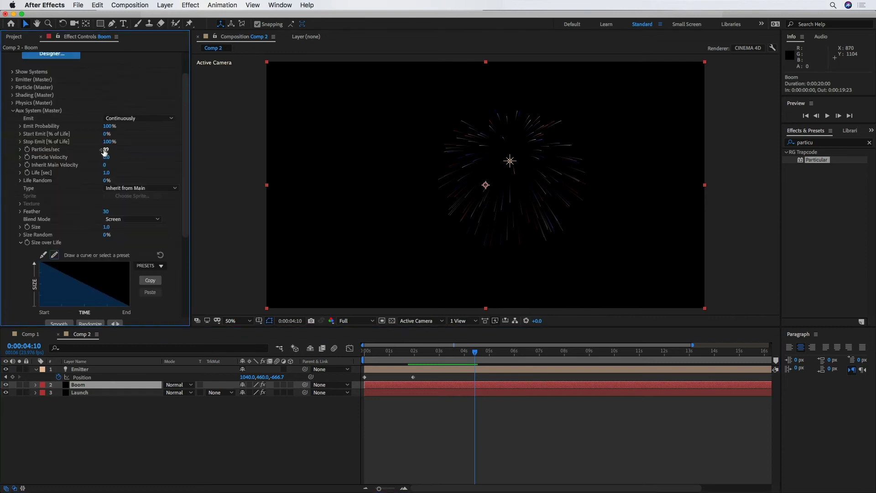
left_click_drag(104, 149, 120, 149)
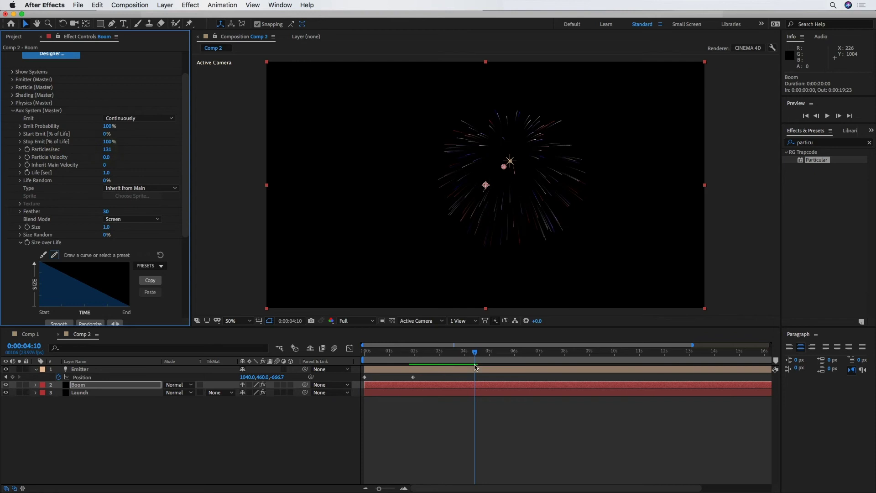
left_click_drag(109, 151, 230, 156)
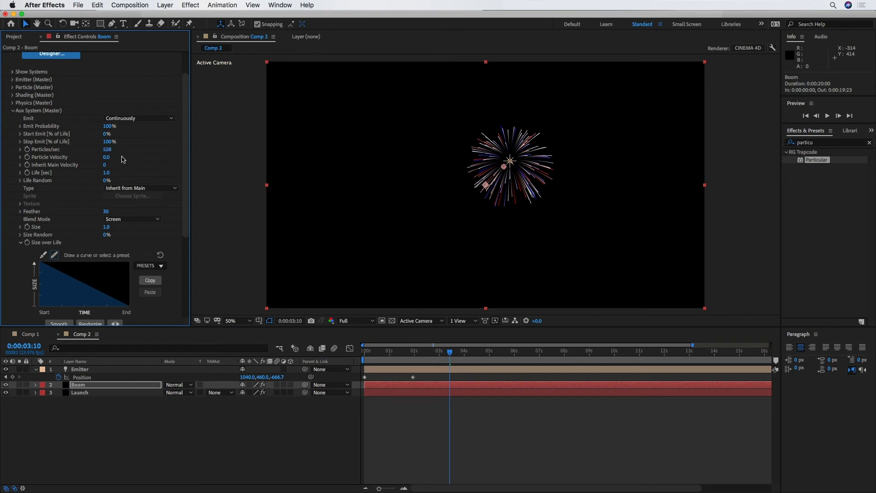
Try a lower Color From Main on Boom's Aux particles and return it to 100%.
left_click_drag(450, 362, 471, 362)
scroll(87, 243, "down", 5)
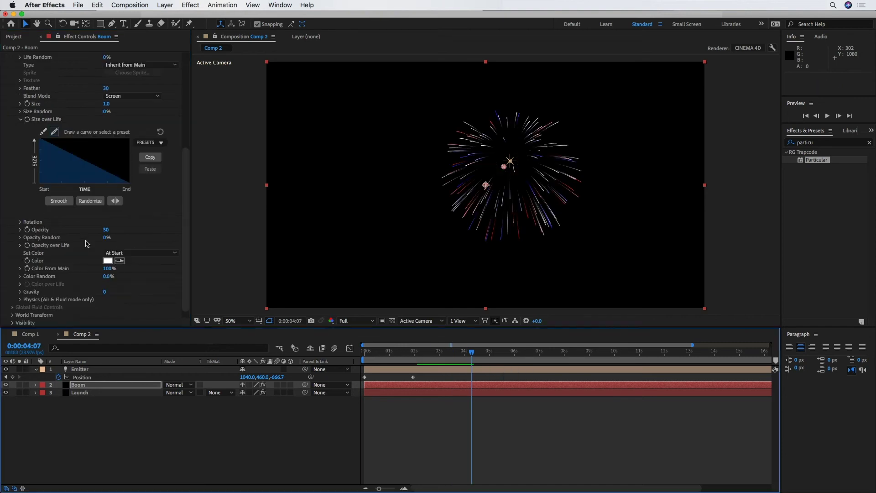
scroll(87, 243, "up", 4)
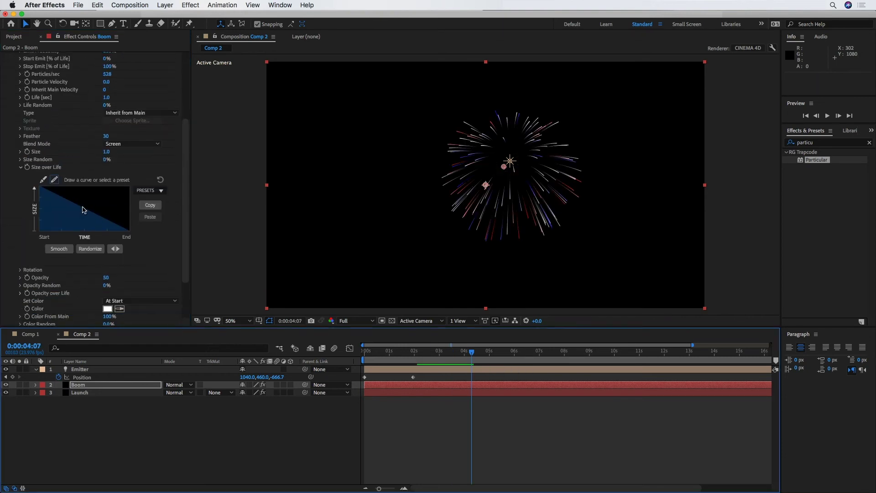
scroll(84, 209, "down", 5)
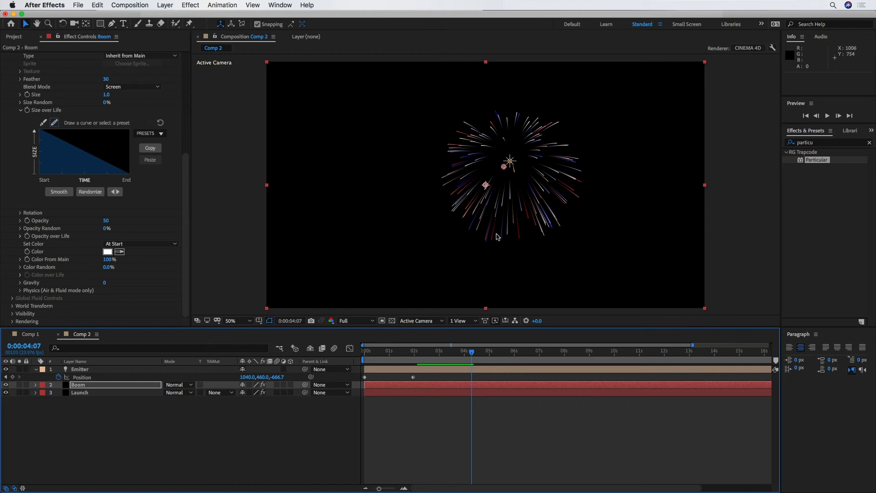
left_click(105, 259)
left_click_drag(105, 259, 93, 259)
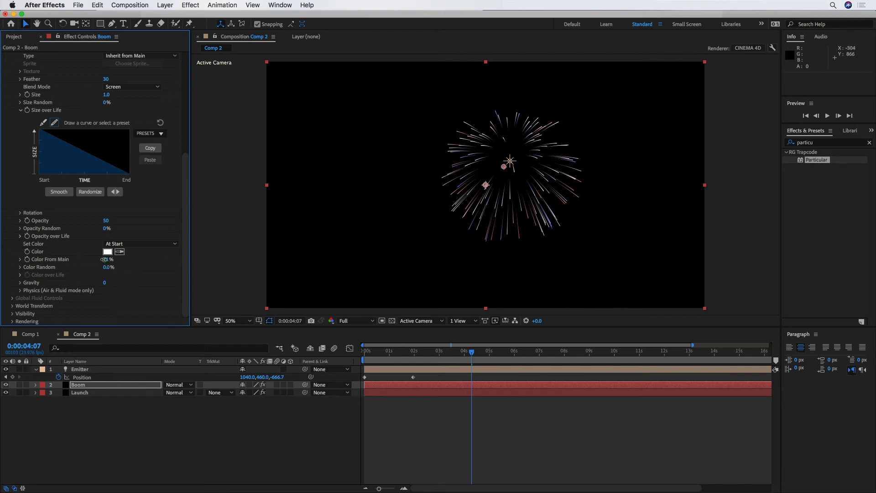
left_click_drag(104, 260, 110, 258)
left_click_drag(105, 260, 114, 259)
Preview and scrub through the denser explosion, parking the playhead at 0:00:03:15.
key("space")
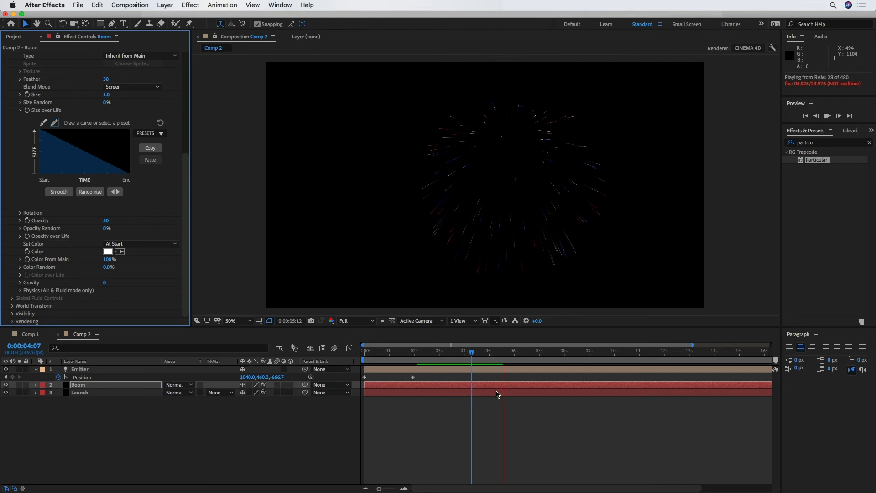
key("space")
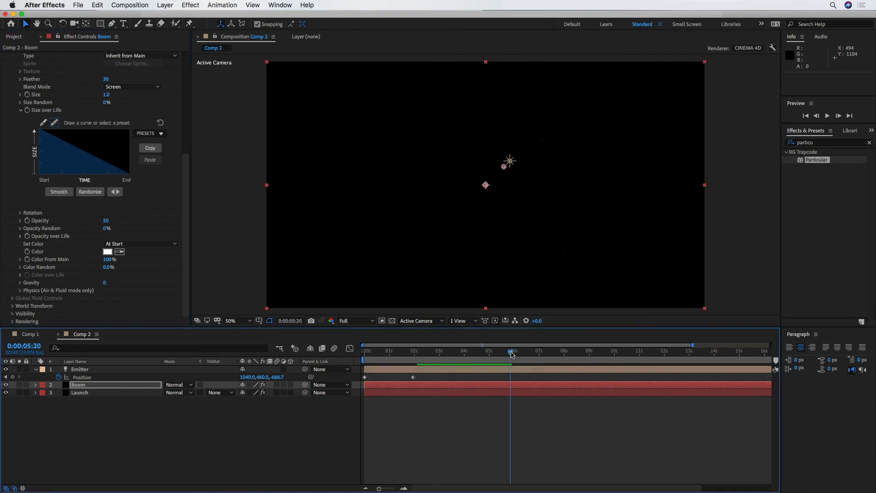
left_click(497, 352)
left_click_drag(497, 353, 471, 344)
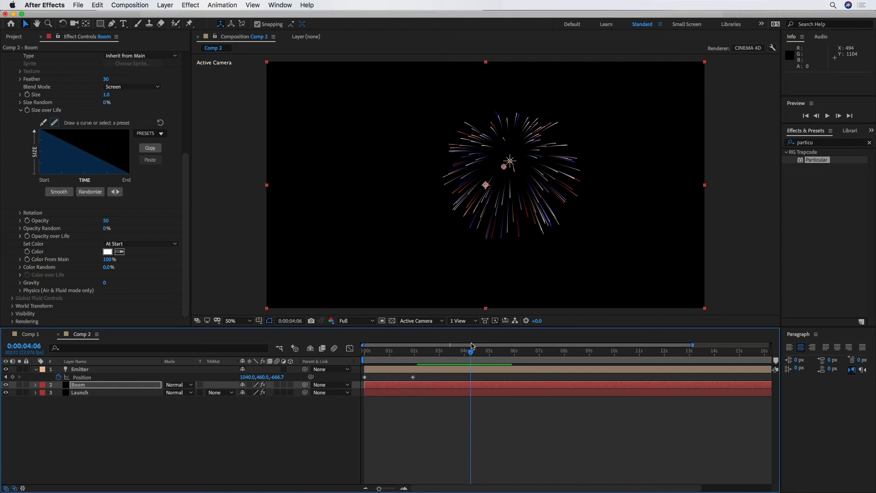
left_click_drag(471, 352, 447, 355)
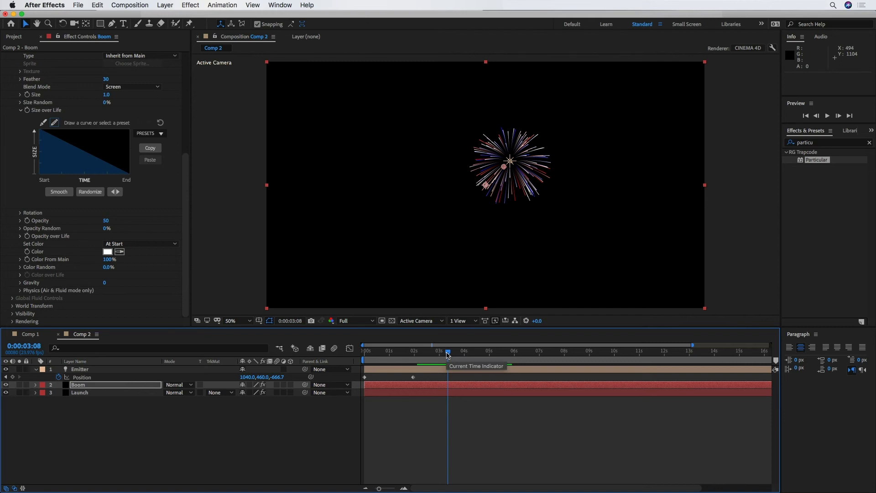
key("space")
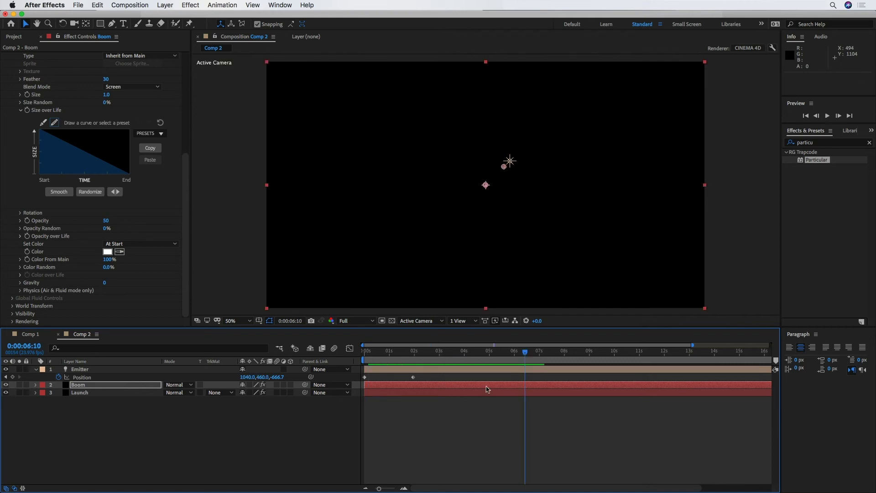
left_click_drag(526, 351, 456, 354)
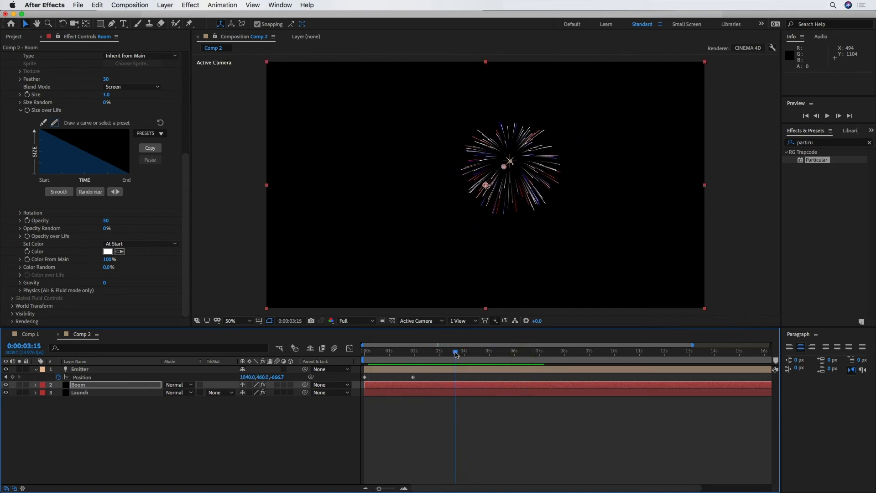
Duplicate the Emitter, Boom and Launch layers together, move the copies below the originals and collapse the layer properties.
left_click(119, 369)
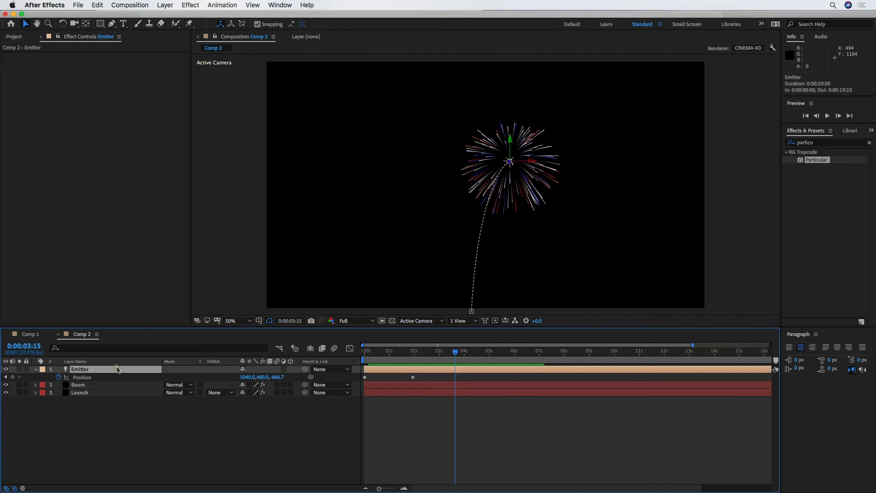
left_click(117, 392, "shift")
key("super+d")
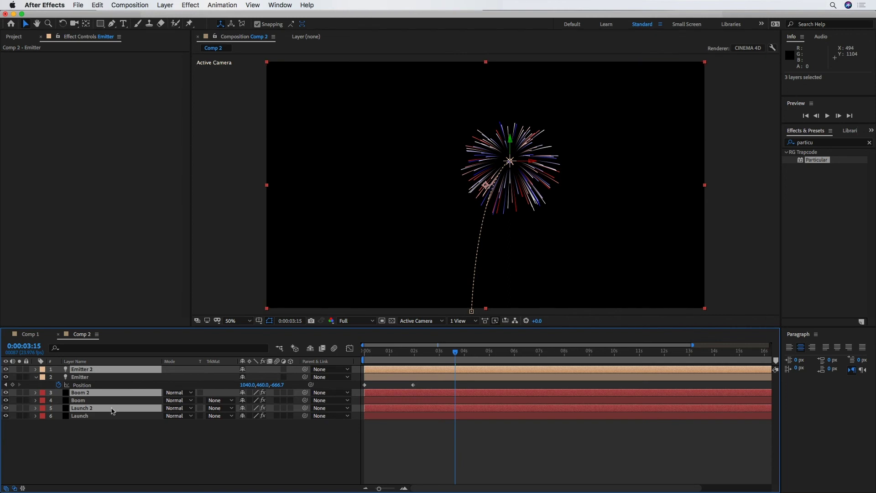
left_click_drag(110, 407, 106, 451)
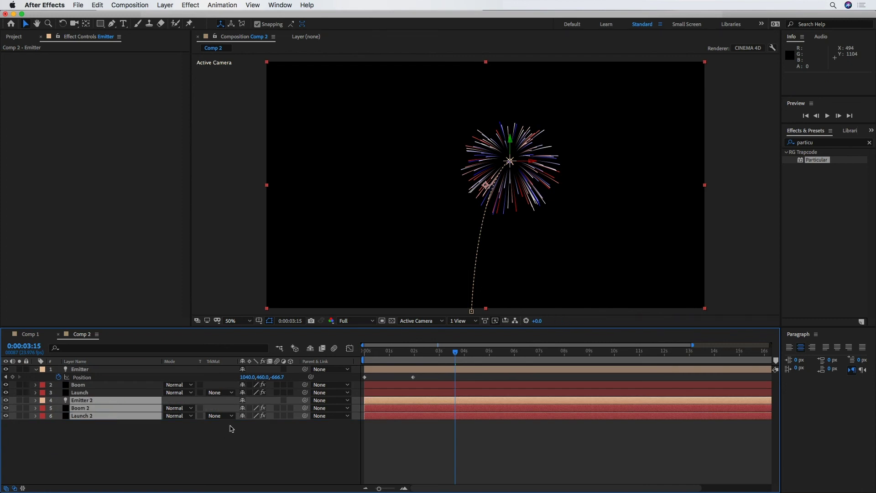
key("u")
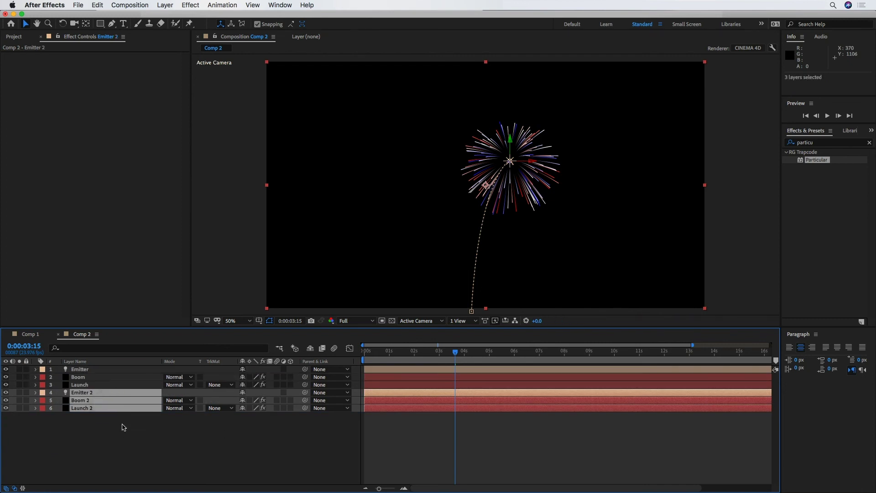
left_click(122, 427)
Link the Particular emitter Position of Boom 2 to the Position of the Emitter 2 light.
key("grave")
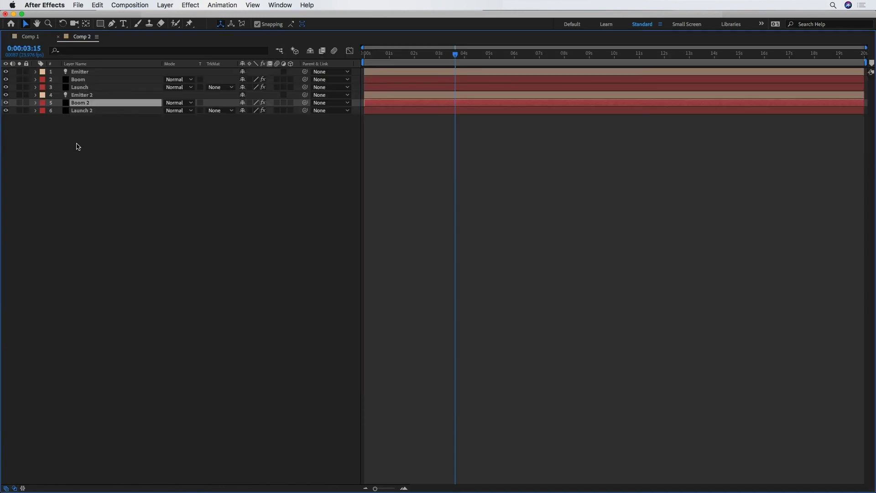
left_click(36, 102)
left_click(44, 110)
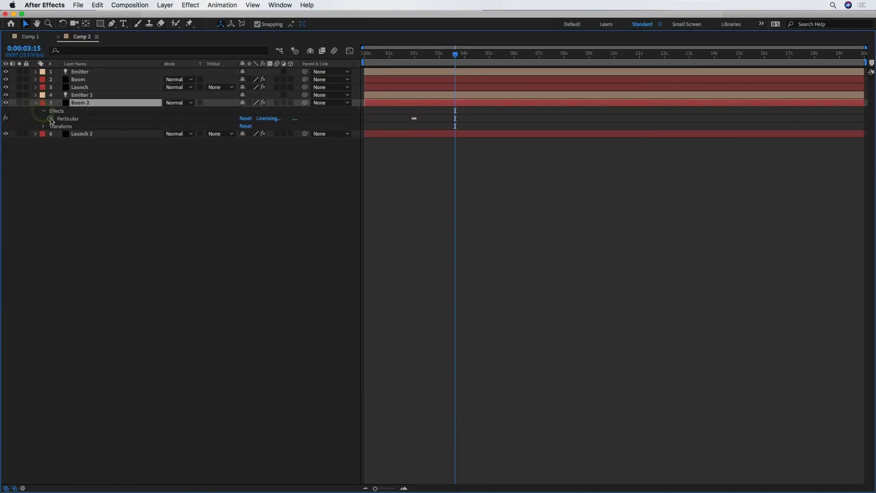
left_click(51, 119)
left_click(59, 134)
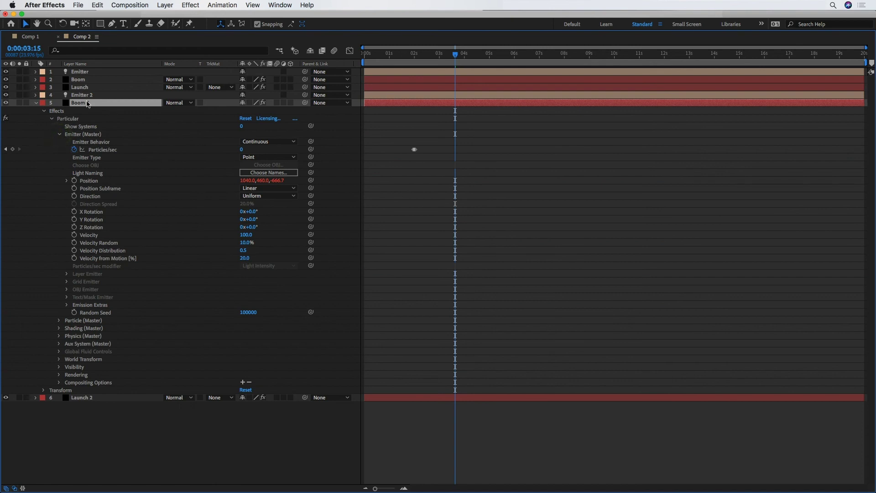
left_click(79, 95)
key("p")
left_click_drag(311, 188, 79, 104)
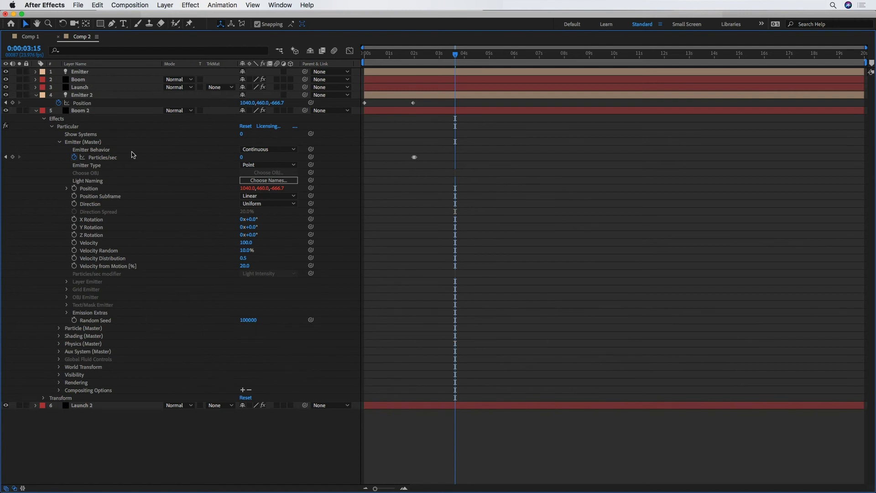
key("grave")
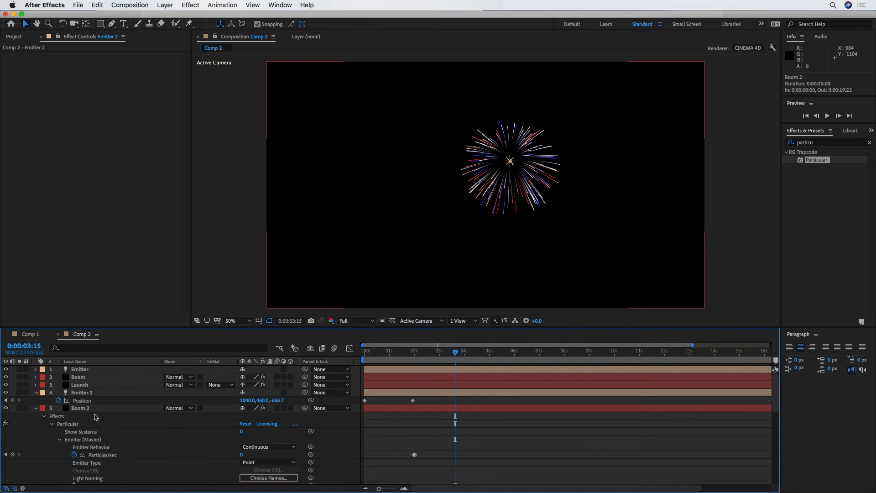
Shift Emitter 2's whole motion path to the left and reshape it so its end keyframe sits farther up and left.
left_click(88, 401)
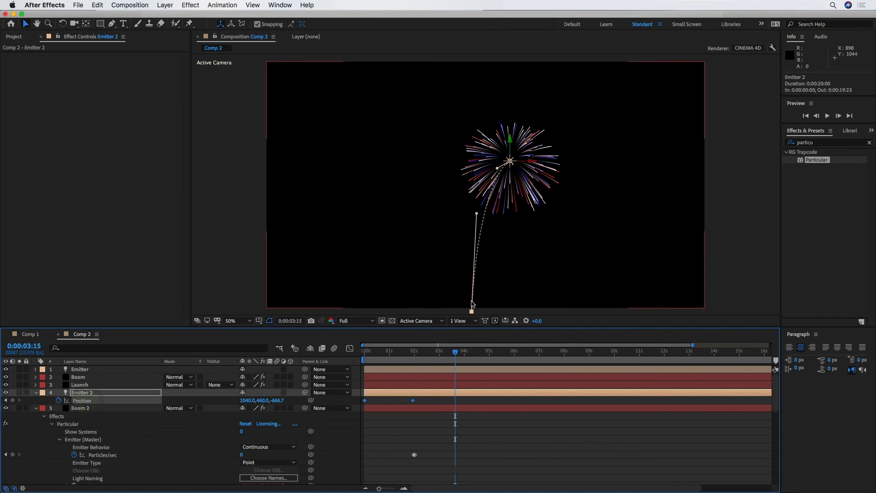
left_click(469, 316)
key("j")
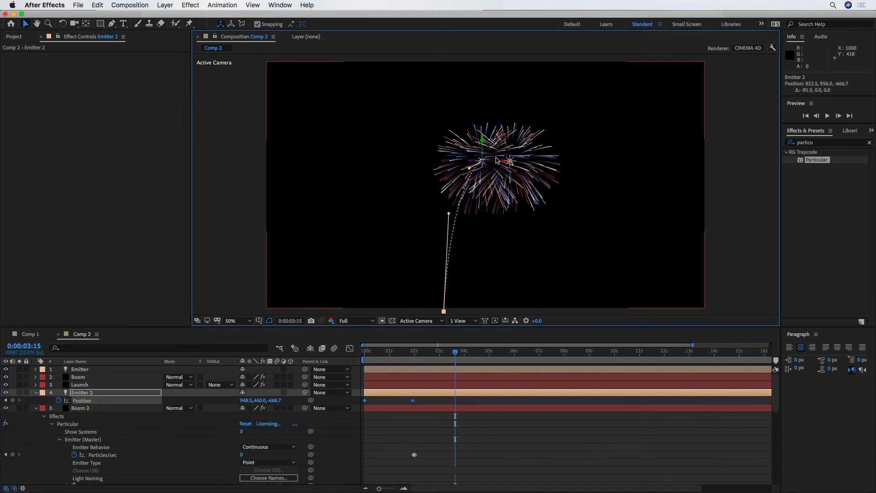
left_click_drag(514, 145, 416, 115)
Offset the Emitter 2, Boom 2 and Launch 2 layers to start at 0:00:00:21 and preview both fireworks up to 0:00:04:16.
key("u")
left_click(421, 409, "shift")
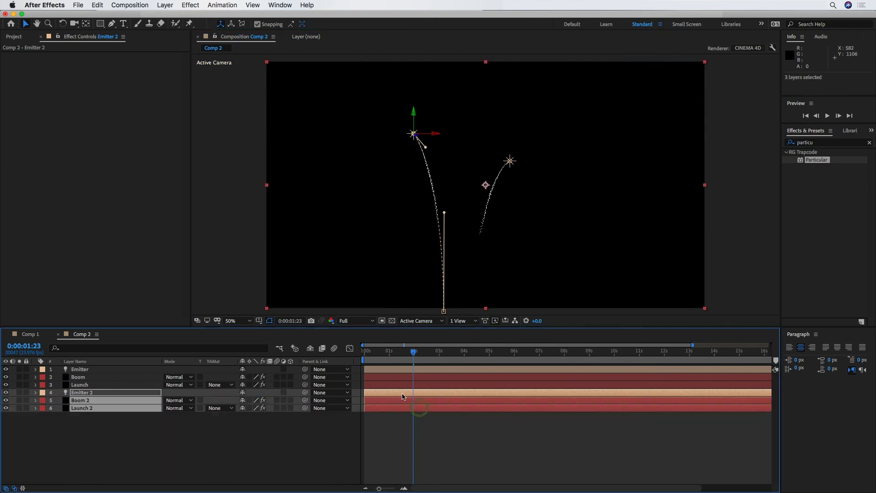
left_click(380, 352)
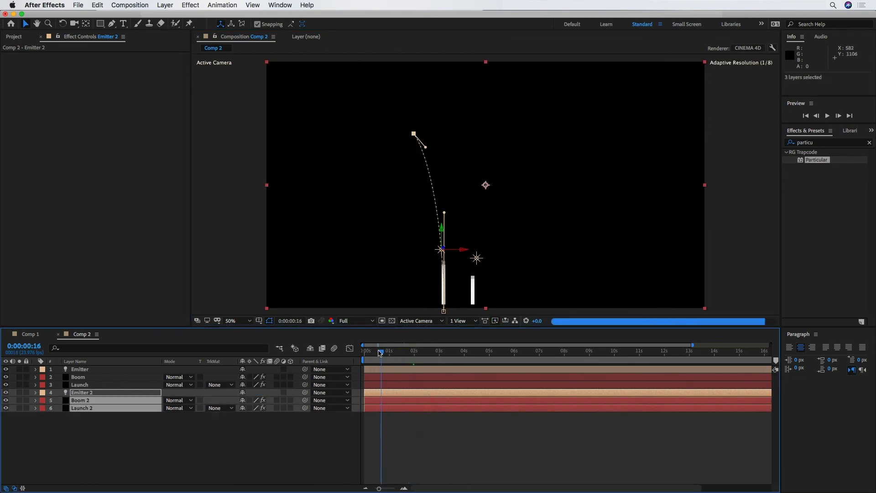
left_click_drag(381, 353, 388, 352)
left_click_drag(395, 393, 415, 397)
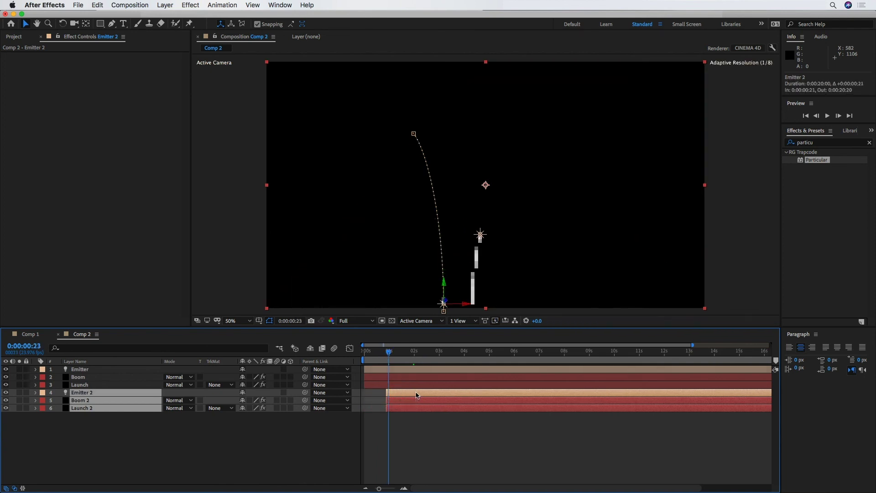
key("space")
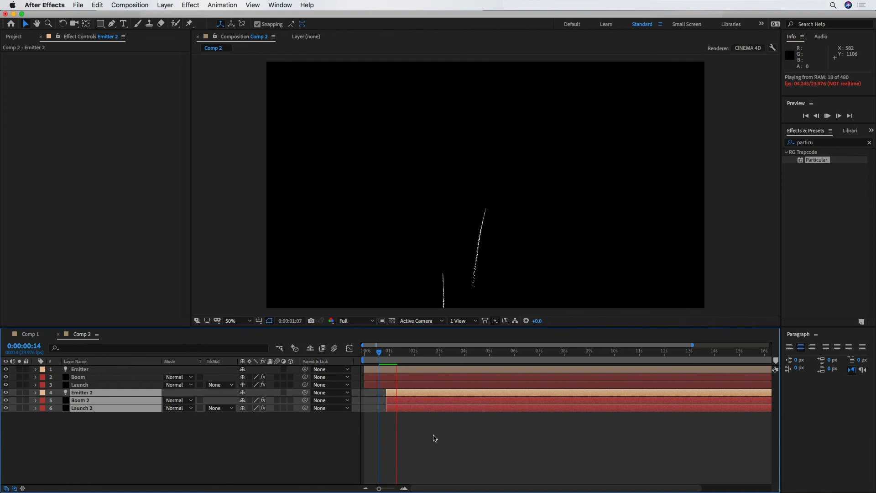
left_click_drag(443, 353, 481, 358)
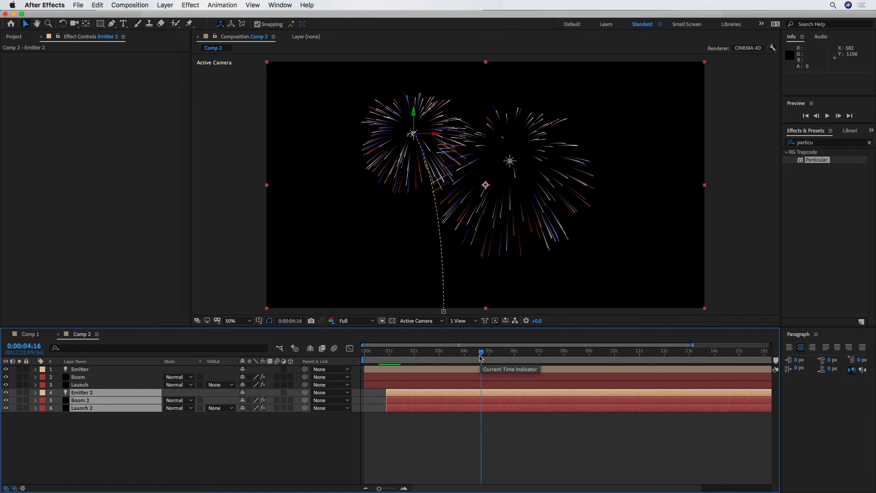
Change the end stop of Boom 2's particle Color over Life ramp to green and remove the white middle stop.
key("F2")
left_click(84, 402)
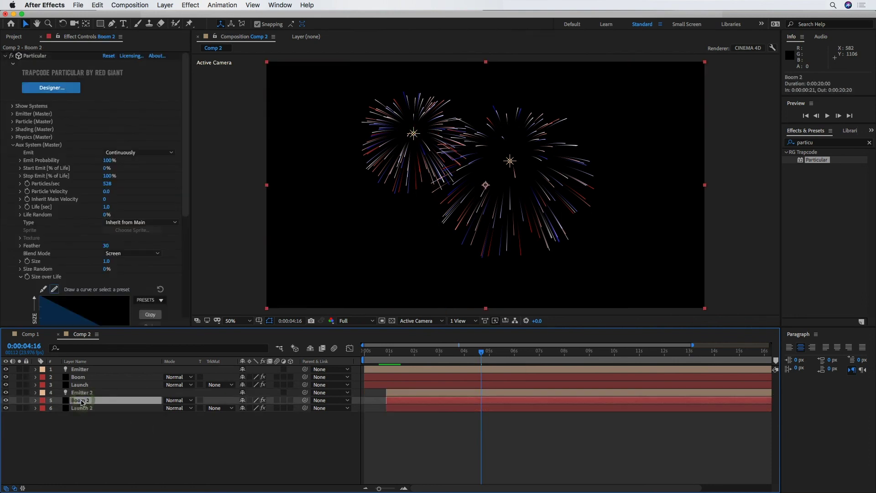
left_click(13, 123)
left_click(12, 122)
scroll(55, 137, "down", 3)
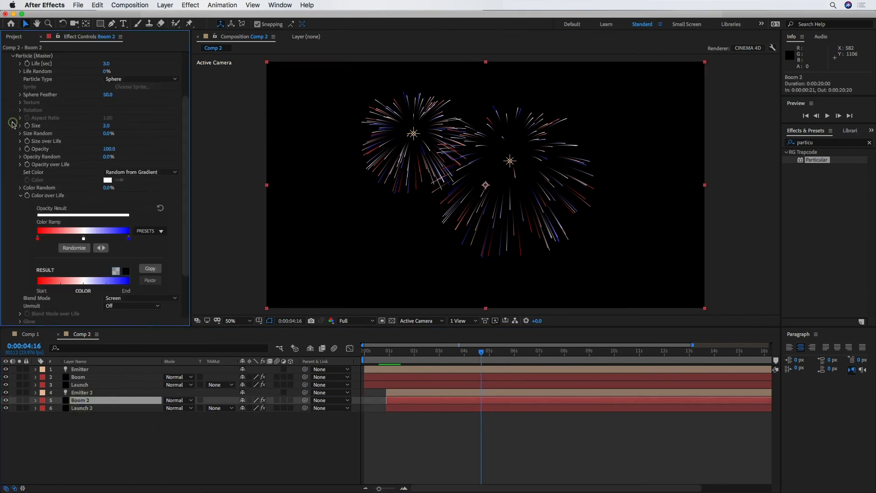
double_click(129, 238)
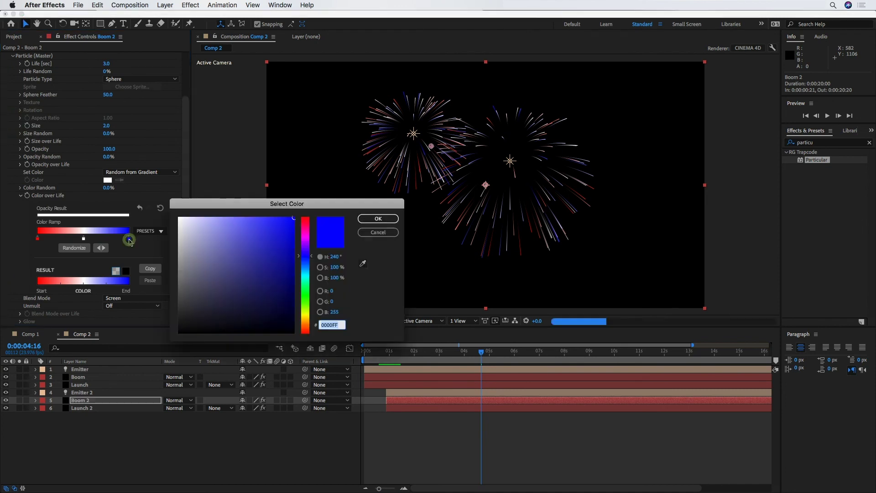
left_click(305, 296)
left_click(378, 219)
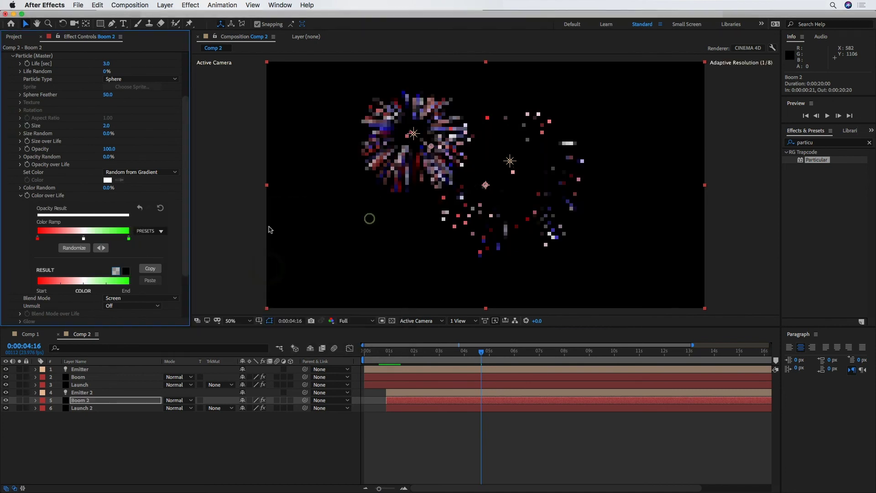
left_click_drag(83, 238, 89, 268)
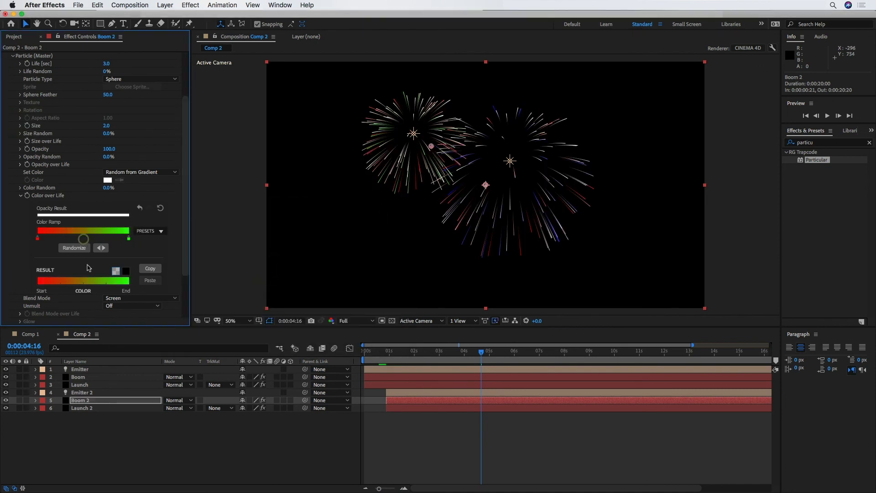
Set the start stop of Boom 2's particle color ramp to white (FFFFFF).
double_click(38, 238)
type("FFFFFF")
key("Return")
double_click(37, 239)
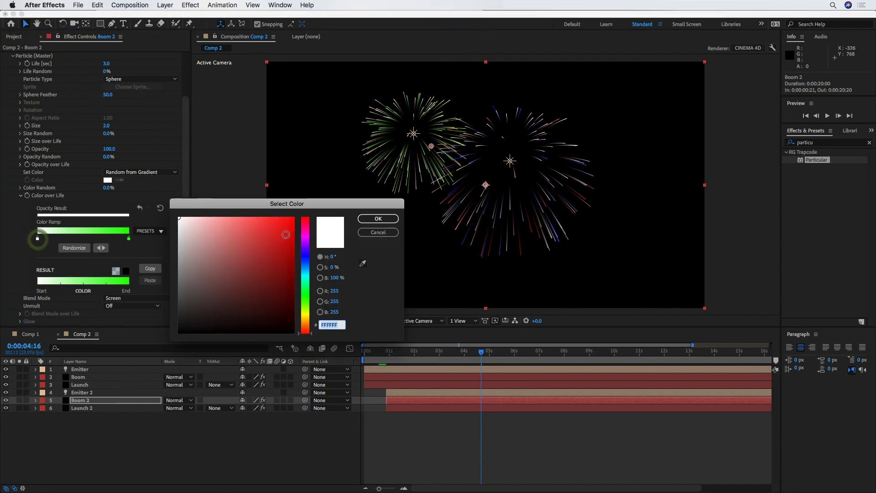
type("22FF02")
key("Return")
Set Boom 2's emitter Velocity to 80 and its rotation to X 40°, Y 24° and Z 56°.
scroll(118, 268, "up", 3)
left_click(13, 121)
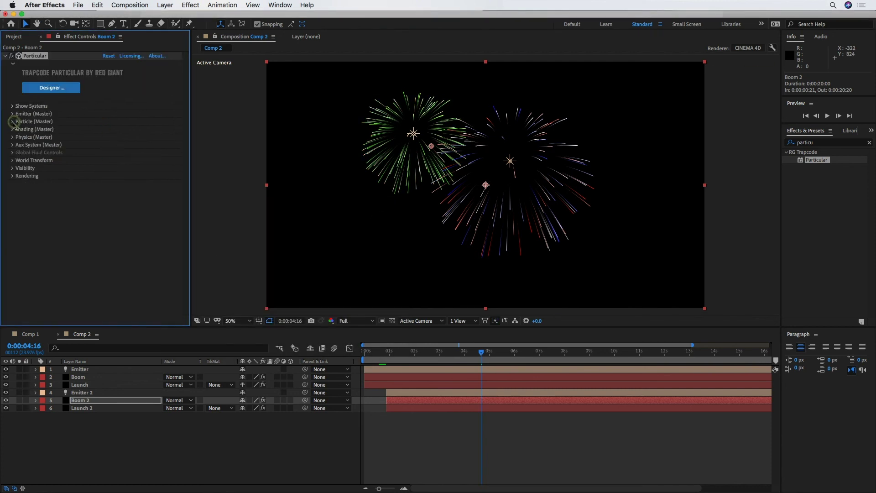
left_click(13, 114)
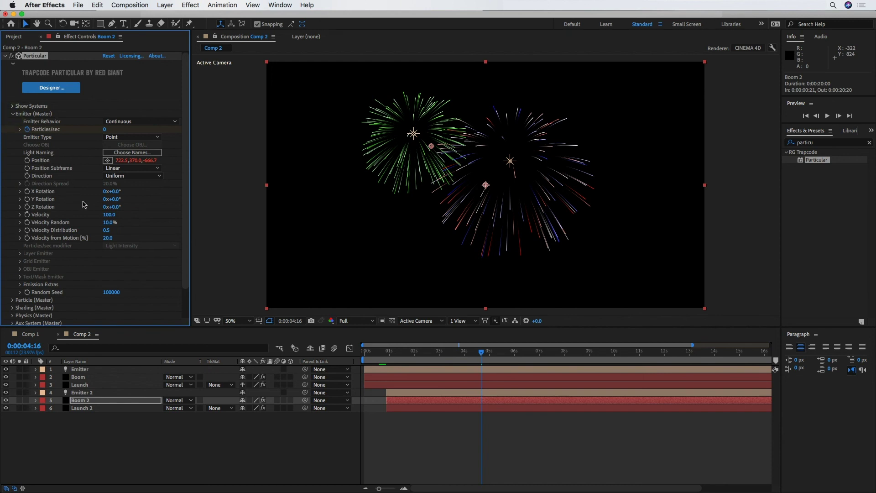
left_click(109, 215)
type("00")
key("Return")
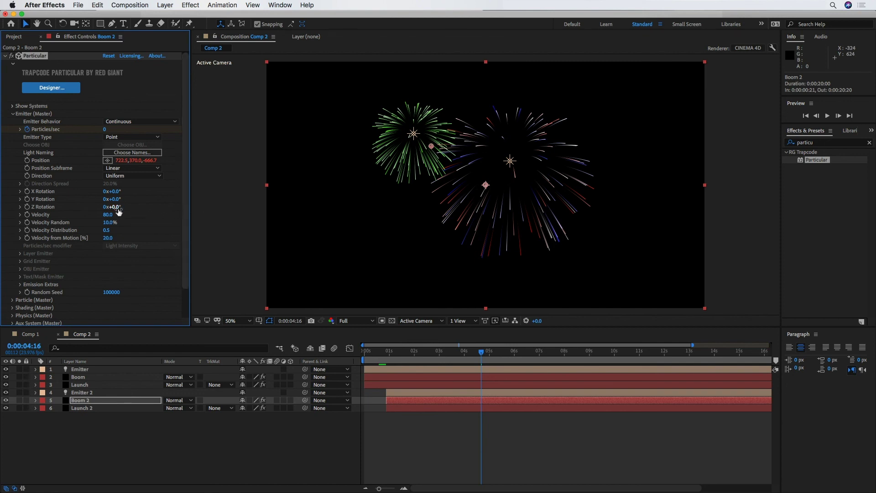
mouse_move(115, 208)
left_mouse_down()
mouse_move(203, 209)
mouse_move(110, 210)
left_mouse_up()
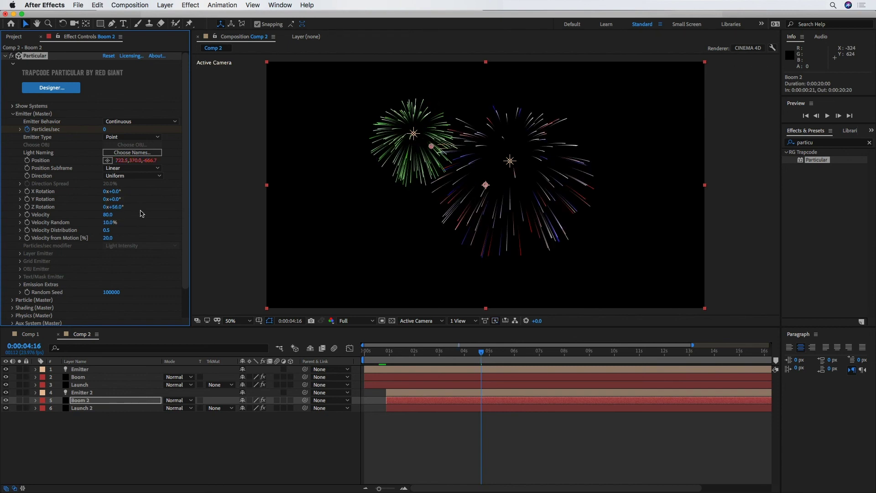
left_click_drag(115, 191, 129, 200)
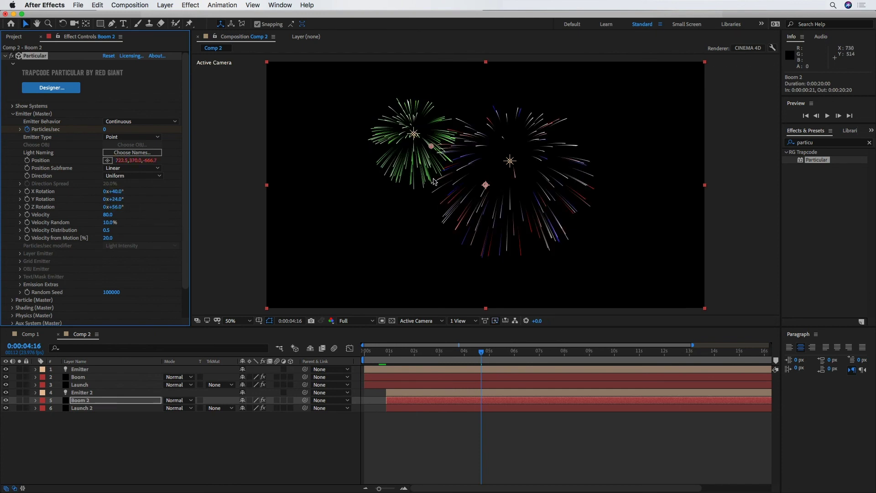
Preview both fireworks from near the start of the timeline and move the current time to 0:00:03:11.
left_click_drag(481, 352, 364, 354)
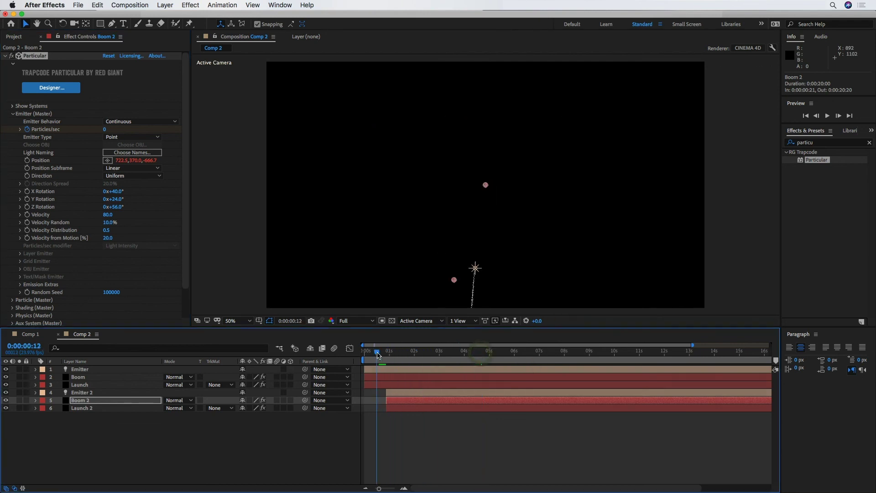
key("space")
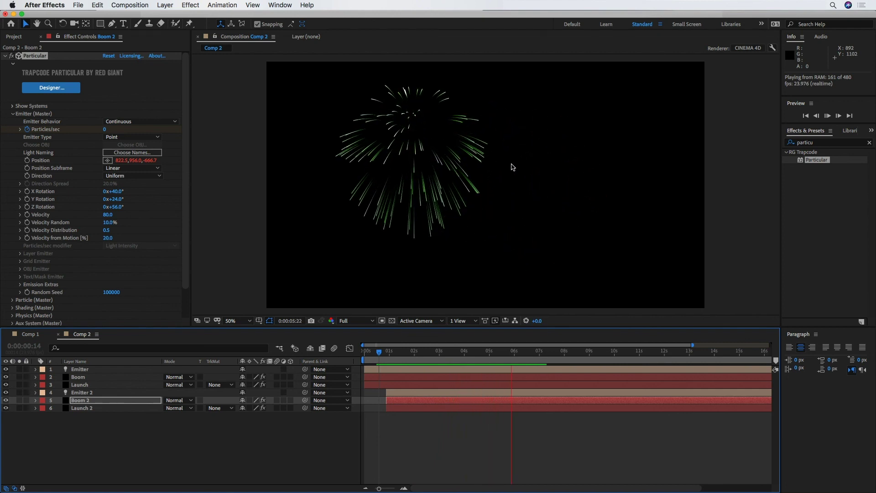
left_click_drag(543, 351, 451, 352)
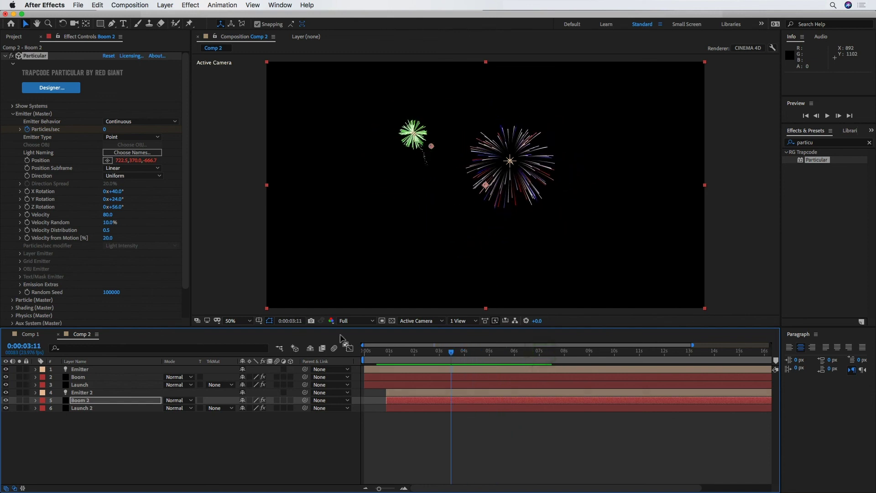
Pre-compose the original Emitter, Boom and Launch layers together into one composition.
left_click(111, 385)
left_click(114, 370, "shift")
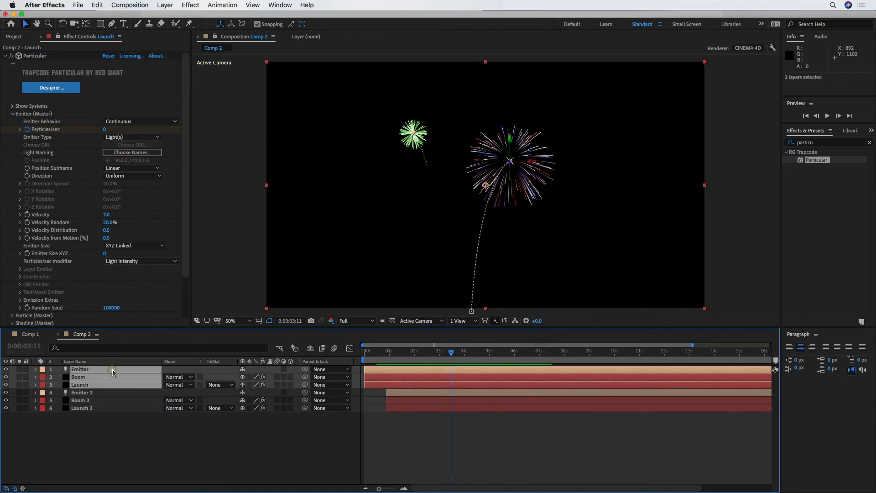
right_click(114, 371)
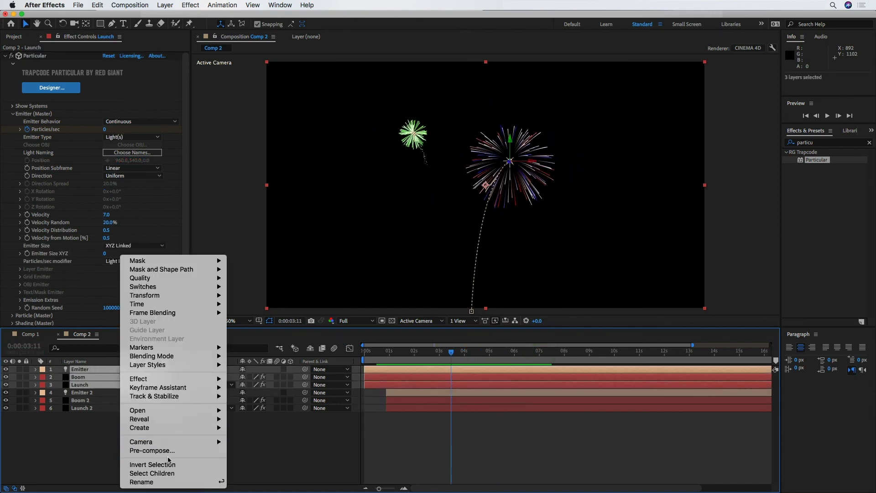
left_click(167, 451)
left_click(464, 303)
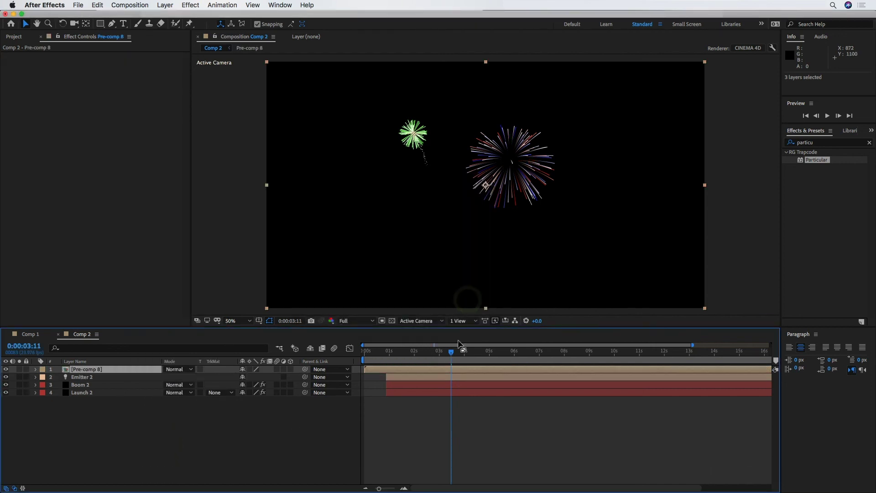
Preview the pre-composed firework alongside the green one from 0:00:02:19 to 0:00:04:18.
left_click(435, 353)
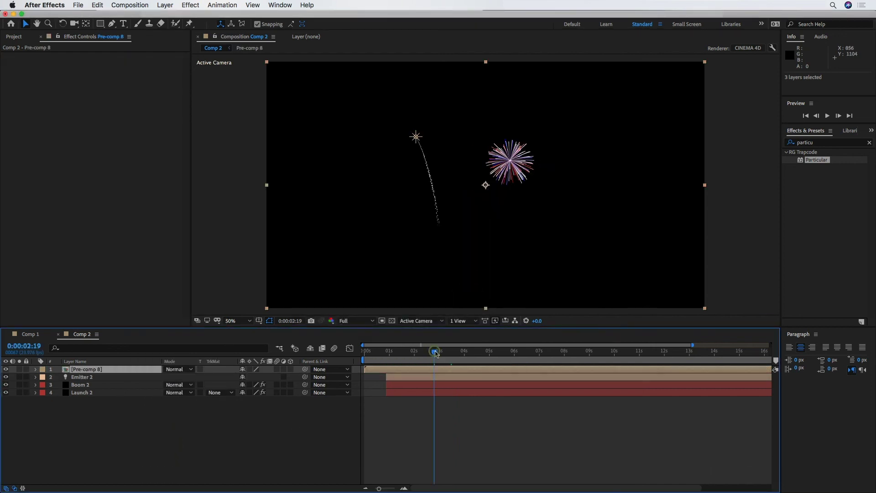
key("space")
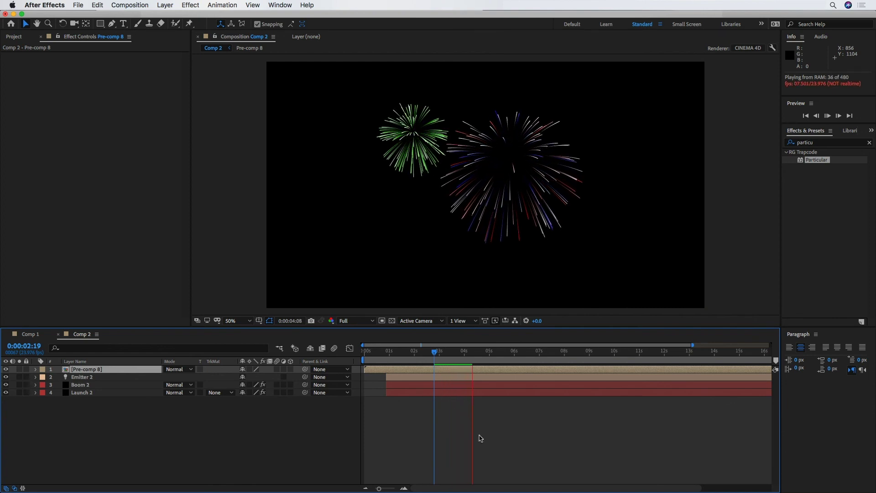
key("space")
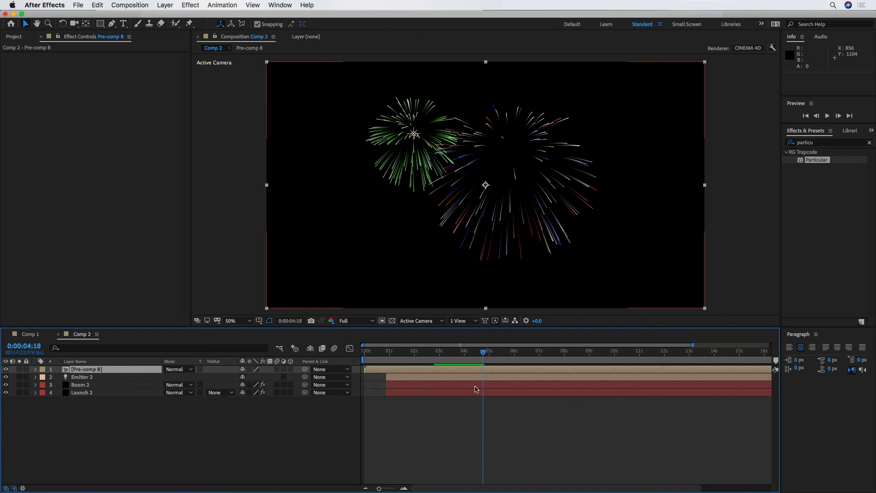